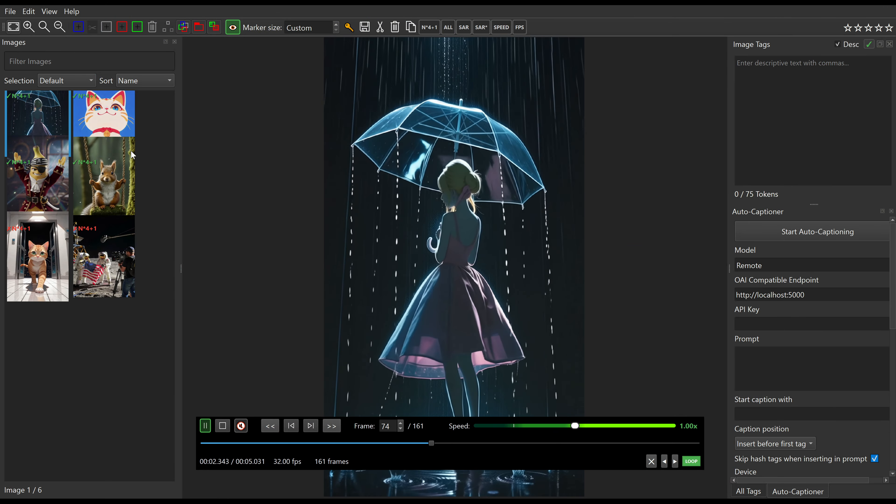
Open the white cat video and the pirate banana video, and move the floating playback controls to the upper edge of the picture
{"action": "left_click", "coordinate": [103, 114]}
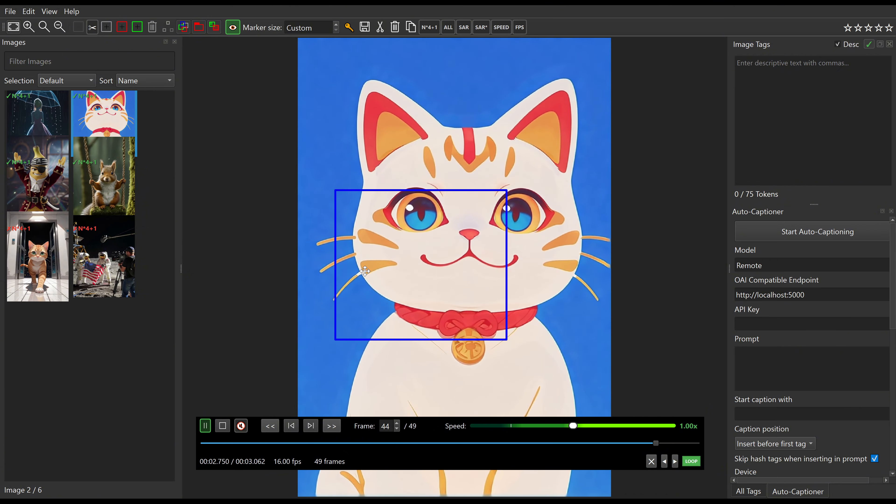
{"action": "left_click", "coordinate": [39, 176]}
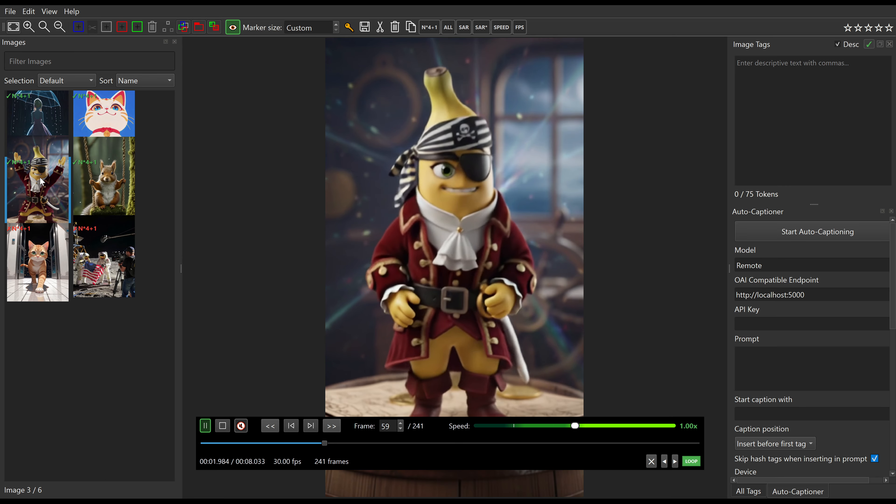
{"action": "left_click_drag", "start_coordinate": [467, 458], "coordinate": [403, 67]}
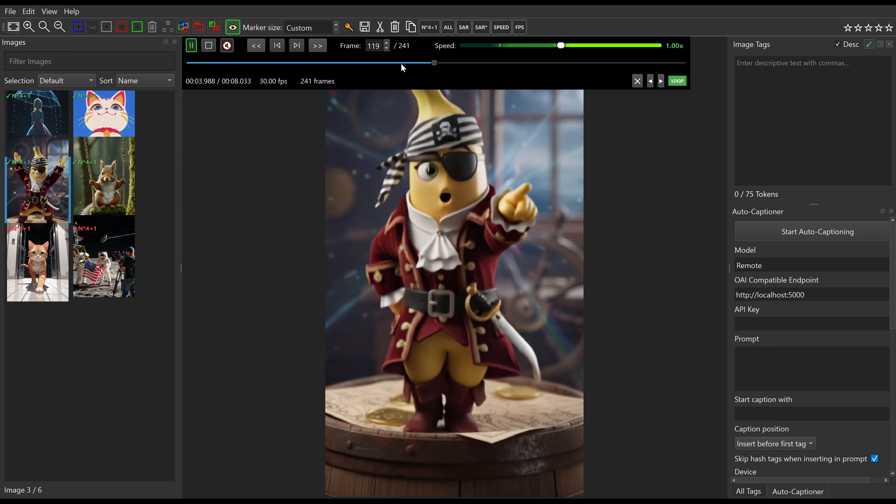
Open the squirrel video, make the floating playback controls narrower and place them at the lower edge of the picture
{"action": "left_click", "coordinate": [106, 190]}
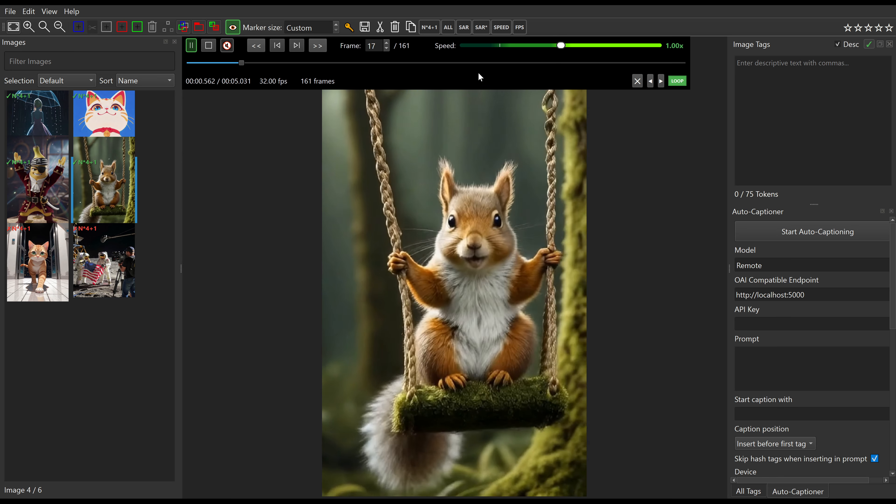
{"action": "left_click_drag", "start_coordinate": [480, 74], "coordinate": [490, 370]}
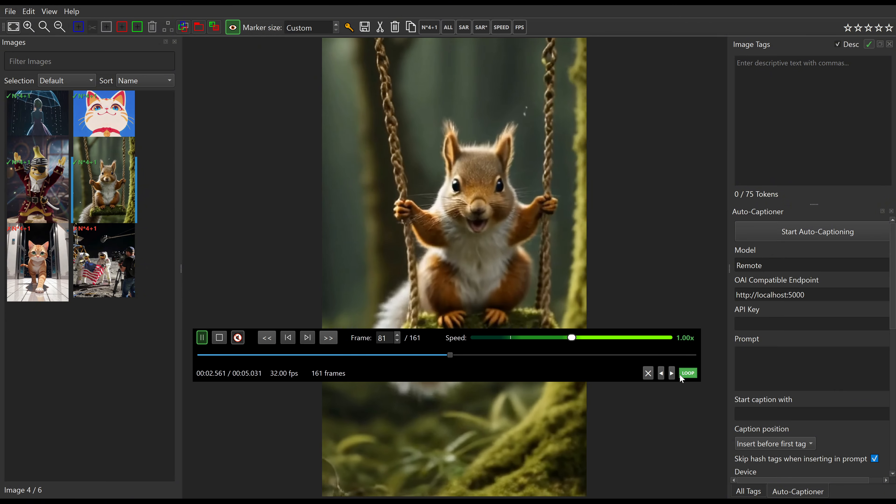
{"action": "left_click_drag", "start_coordinate": [696, 353], "coordinate": [520, 353]}
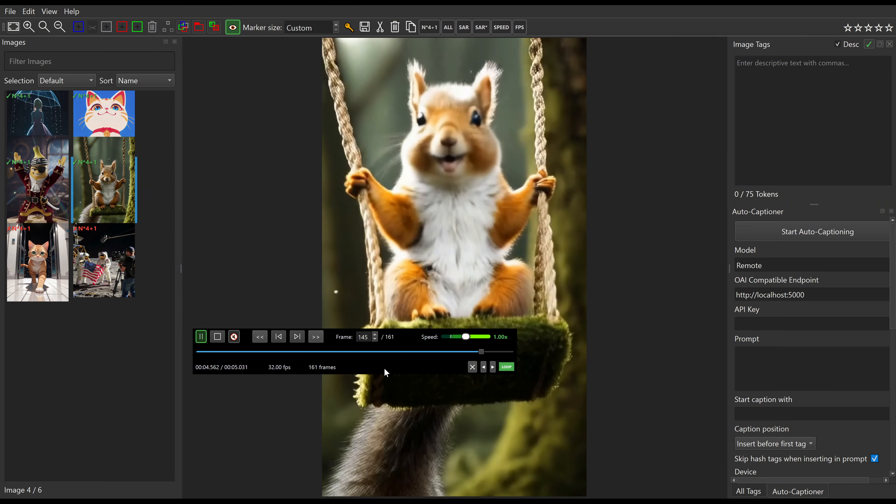
{"action": "left_click_drag", "start_coordinate": [384, 371], "coordinate": [459, 484]}
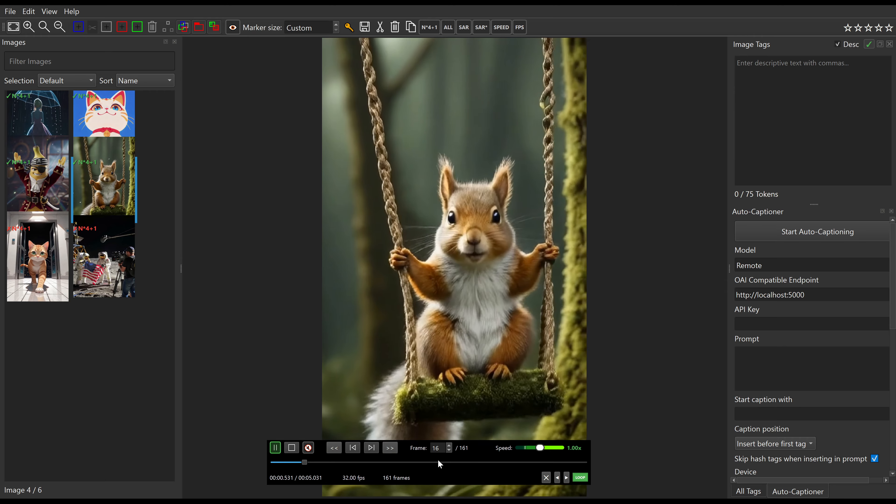
Open the orange cat video, reveal the playback controls, widen them and reposition them over the lower part of the picture
{"action": "left_click", "coordinate": [46, 259]}
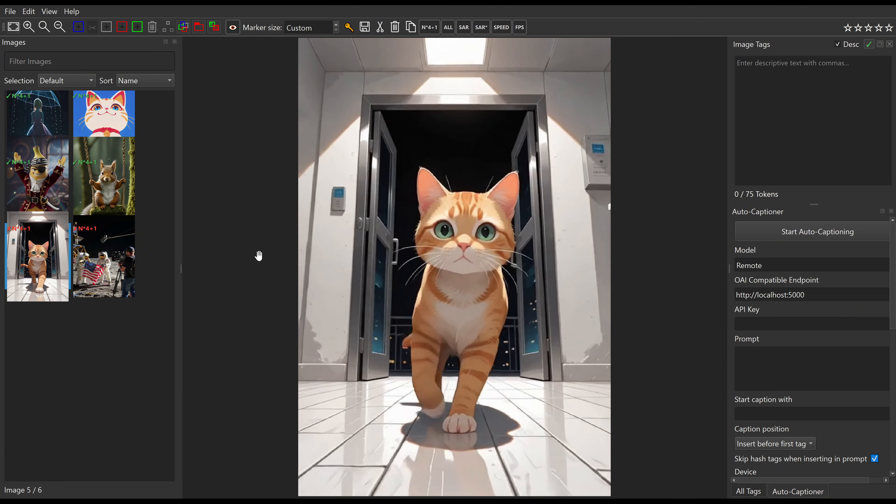
{"action": "left_click", "coordinate": [420, 462]}
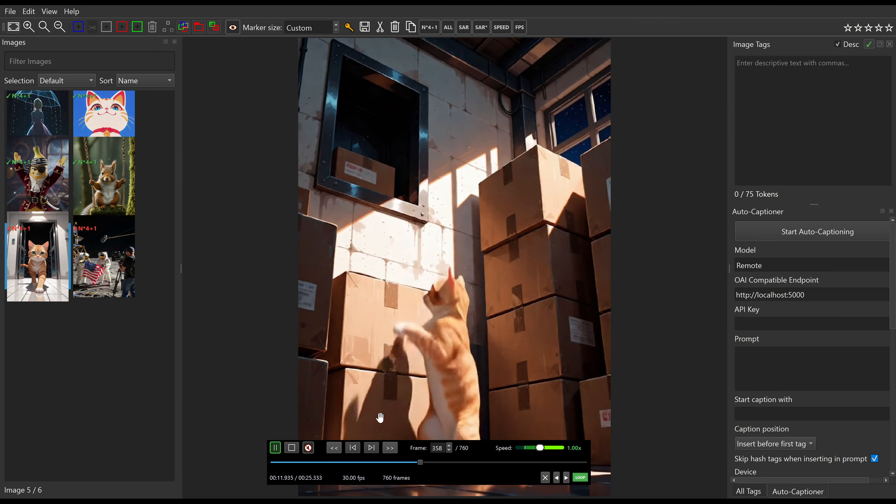
{"action": "left_click_drag", "start_coordinate": [495, 484], "coordinate": [381, 357]}
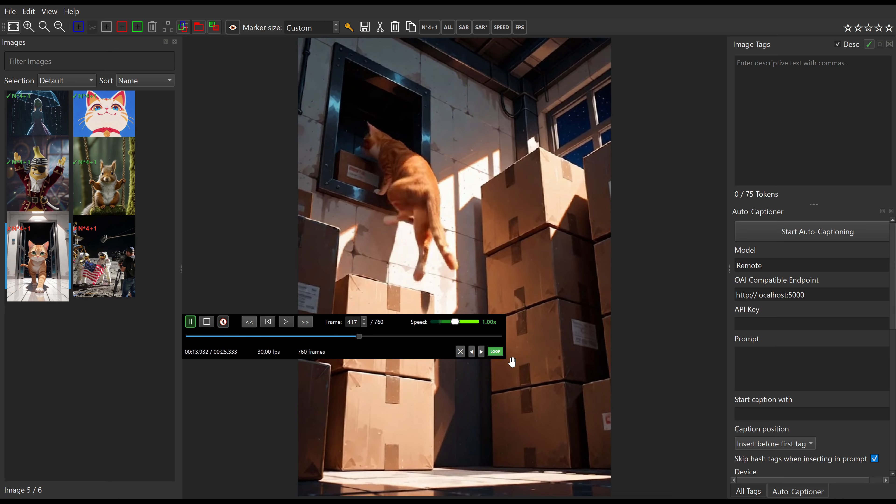
{"action": "left_click_drag", "start_coordinate": [501, 330], "coordinate": [656, 331]}
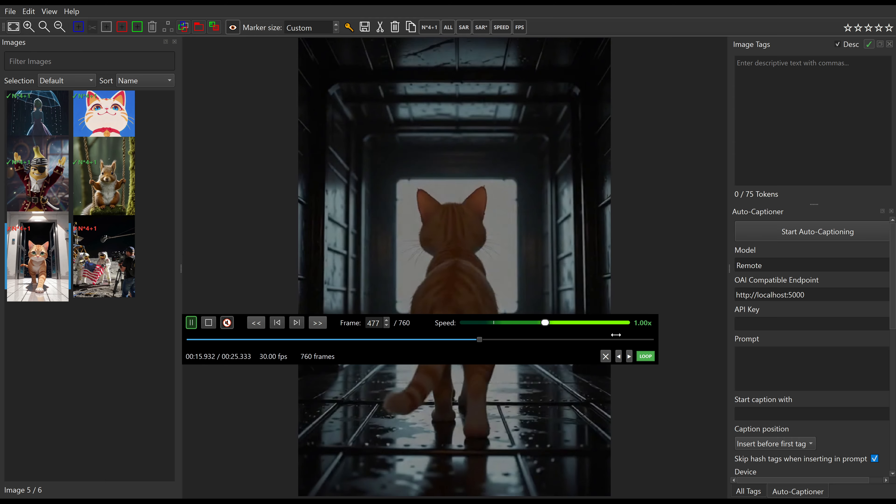
{"action": "left_click_drag", "start_coordinate": [426, 364], "coordinate": [460, 413]}
{"action": "left_click_drag", "start_coordinate": [294, 412], "coordinate": [293, 452]}
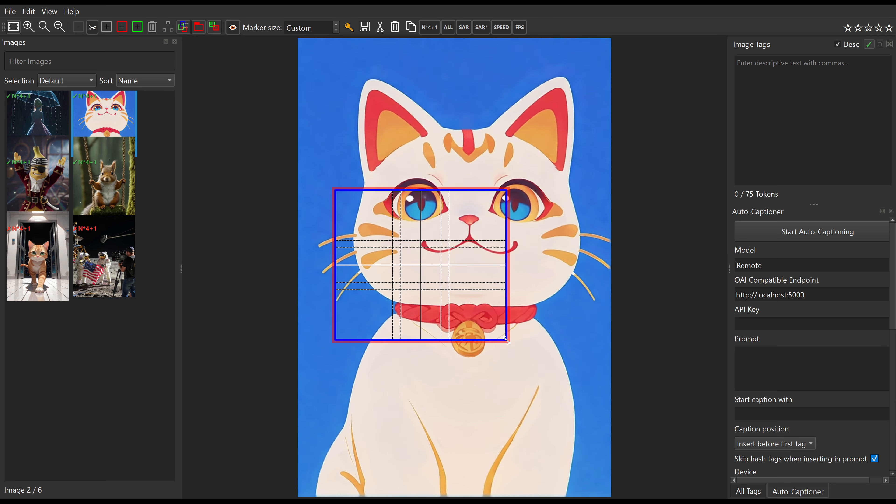
Resize and move the crop region on the white cat video so it frames the face, collar and upper body
{"action": "left_click_drag", "start_coordinate": [506, 340], "coordinate": [581, 446]}
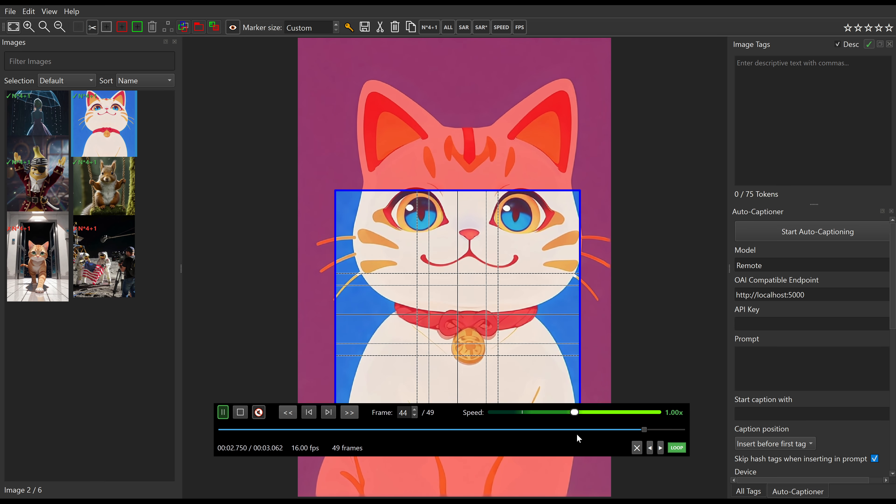
{"action": "left_click_drag", "start_coordinate": [493, 306], "coordinate": [478, 199]}
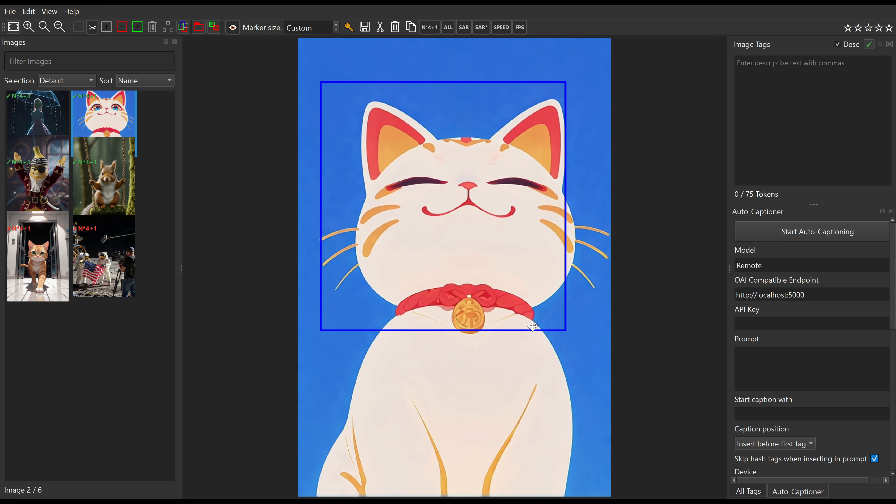
{"action": "left_click_drag", "start_coordinate": [565, 331], "coordinate": [581, 374]}
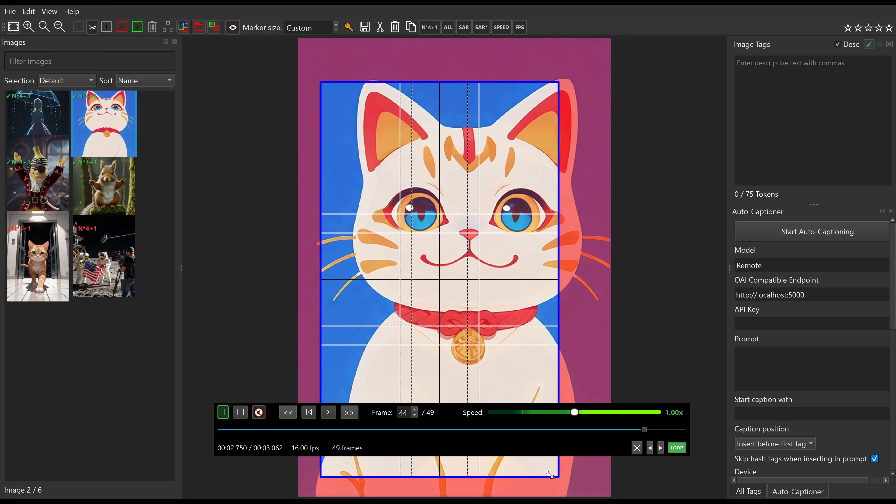
{"action": "left_click_drag", "start_coordinate": [600, 472], "coordinate": [546, 334]}
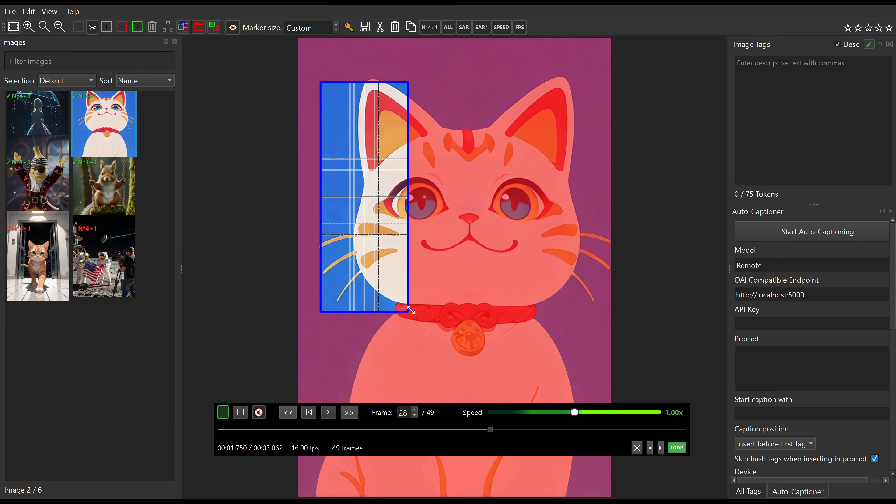
{"action": "left_click_drag", "start_coordinate": [410, 310], "coordinate": [384, 301]}
{"action": "left_click_drag", "start_coordinate": [434, 313], "coordinate": [554, 391]}
{"action": "left_click_drag", "start_coordinate": [477, 343], "coordinate": [457, 314]}
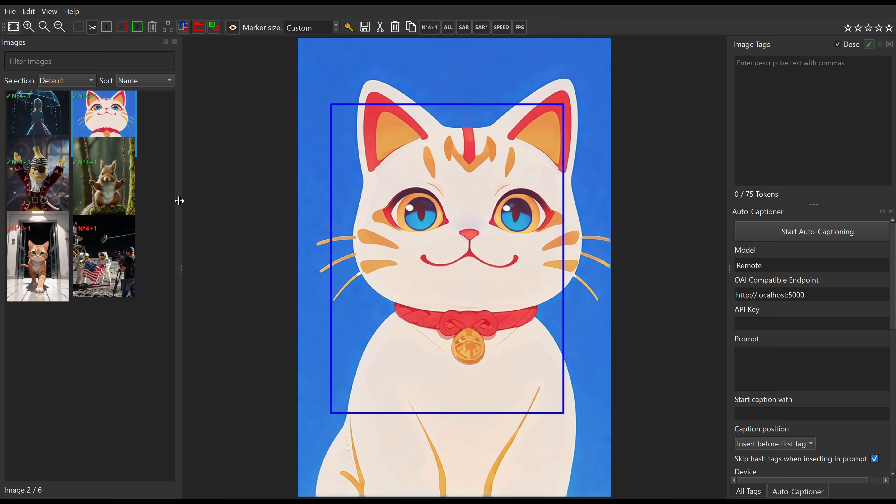
Open the squirrel video and the astronaut flag video, revealing the playback controls over the picture
{"action": "left_click", "coordinate": [98, 176]}
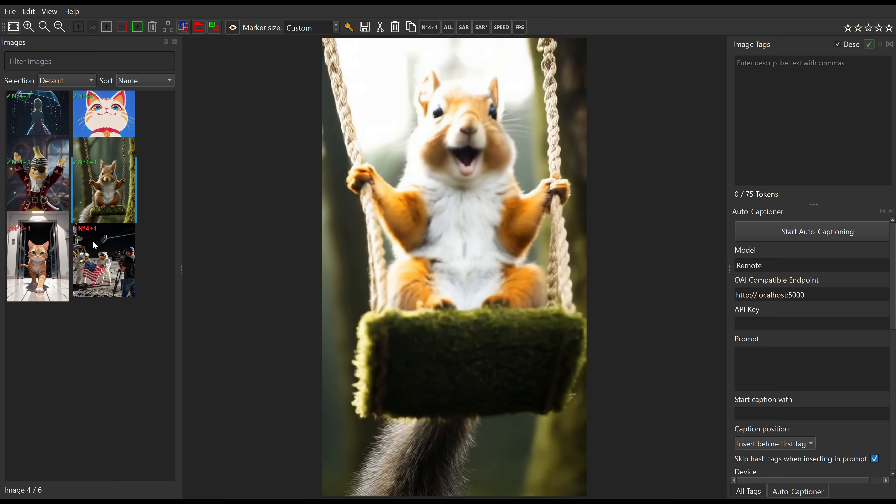
{"action": "mouse_move", "coordinate": [501, 453]}
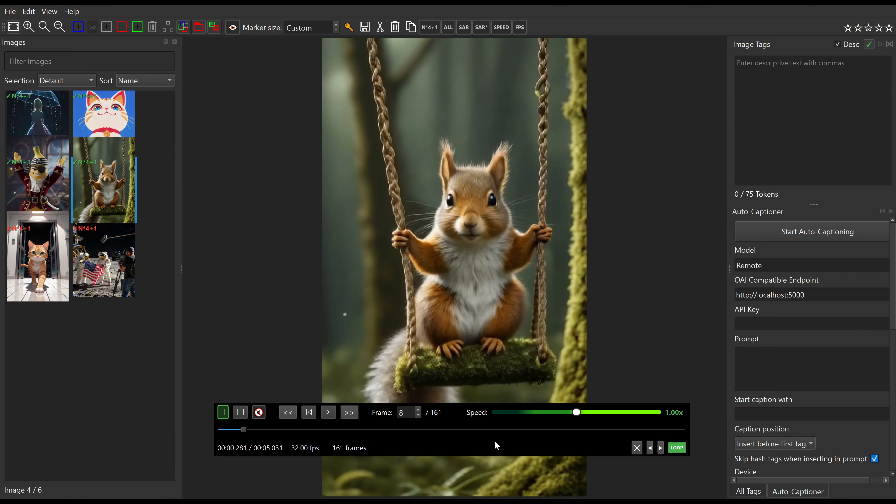
{"action": "left_click", "coordinate": [131, 286]}
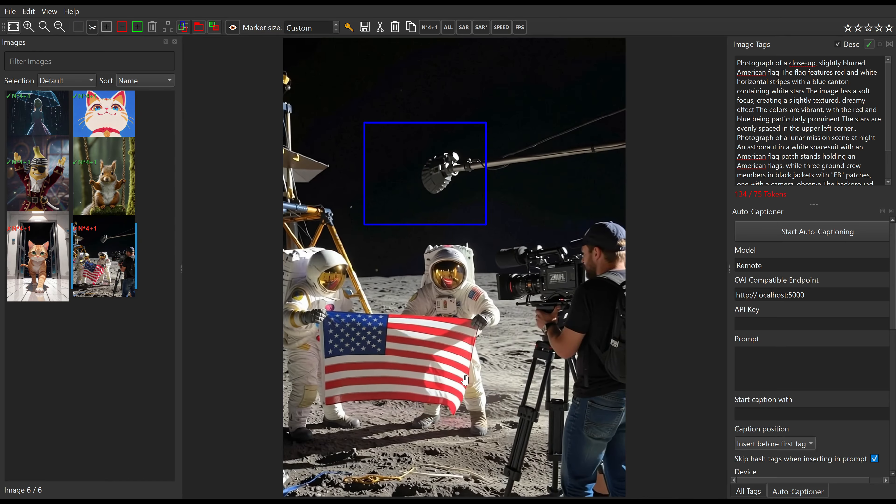
{"action": "mouse_move", "coordinate": [439, 453]}
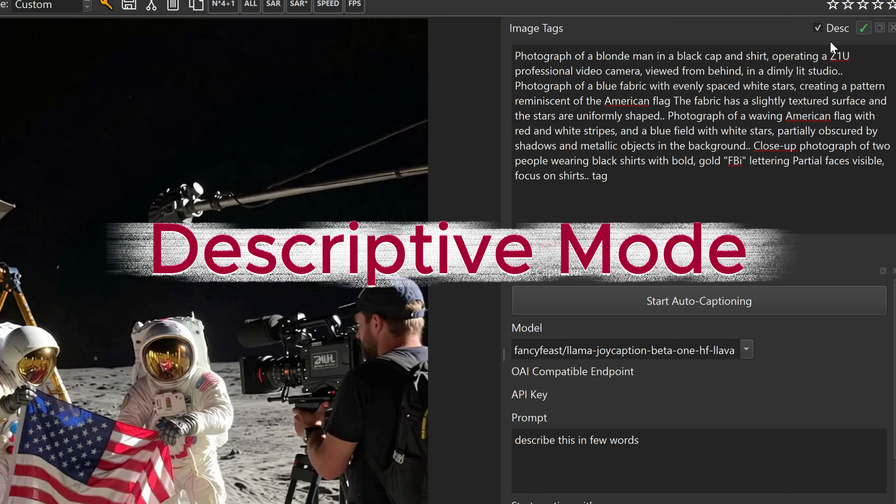
Turn off descriptive mode for the astronaut video and go through its individual tags down to "tag"
{"action": "left_click", "coordinate": [833, 28]}
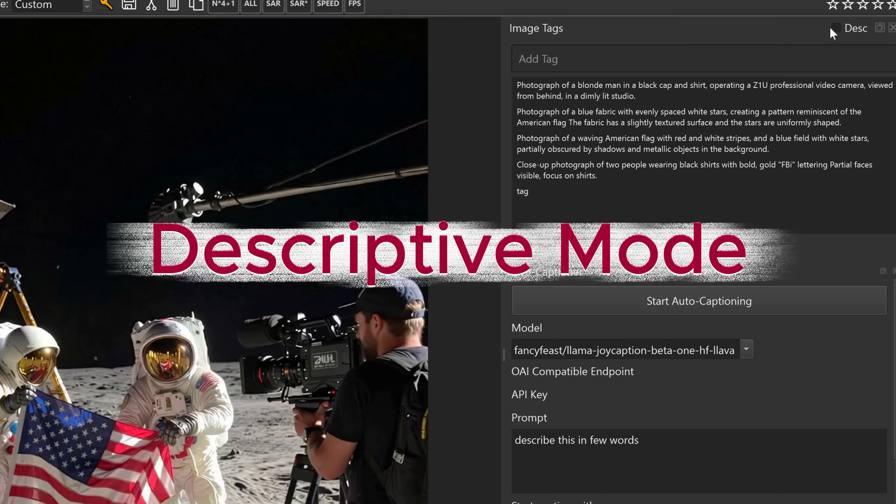
{"action": "left_click", "coordinate": [554, 95]}
{"action": "left_click", "coordinate": [562, 119]}
{"action": "left_click", "coordinate": [564, 149]}
{"action": "left_click", "coordinate": [564, 172]}
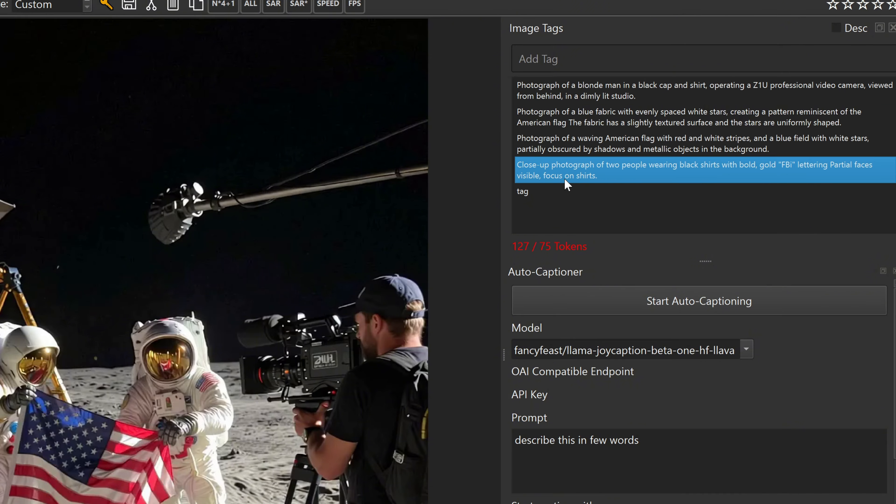
{"action": "left_click", "coordinate": [563, 190]}
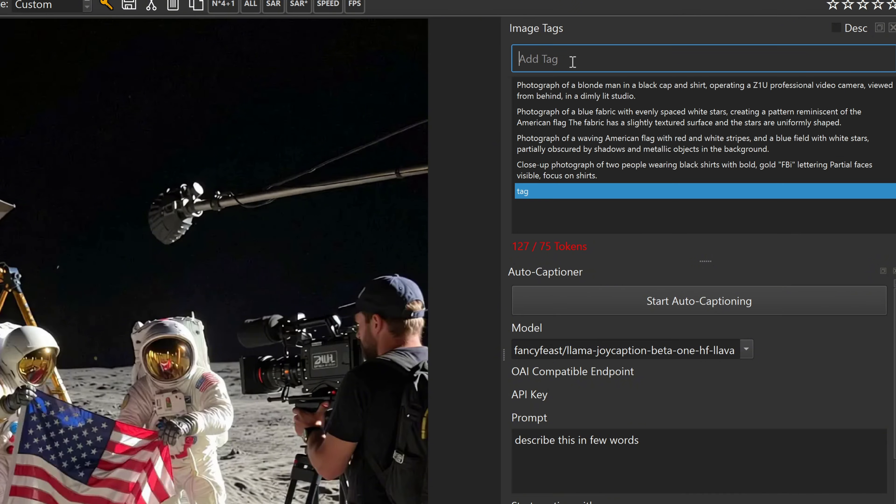
Add "tag 2" to the astronaut video's tags and select it in the tag list
{"action": "key", "text": "Return"}
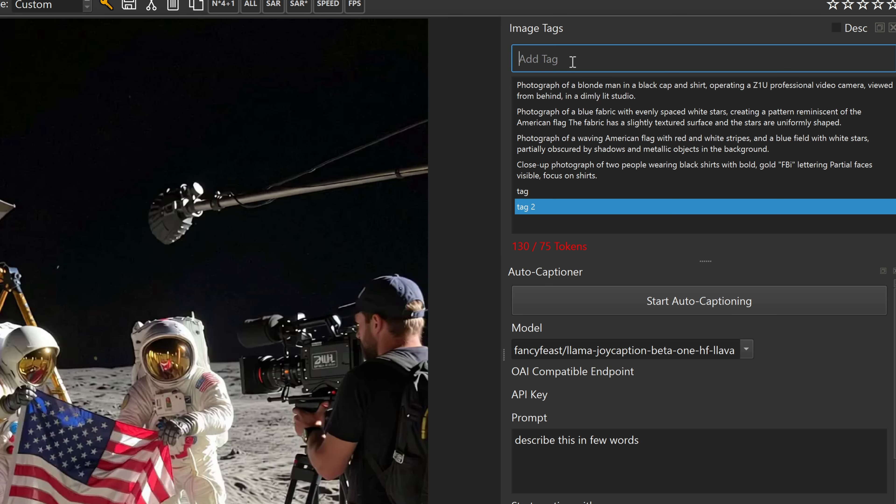
{"action": "left_click", "coordinate": [539, 193]}
{"action": "left_click", "coordinate": [543, 206]}
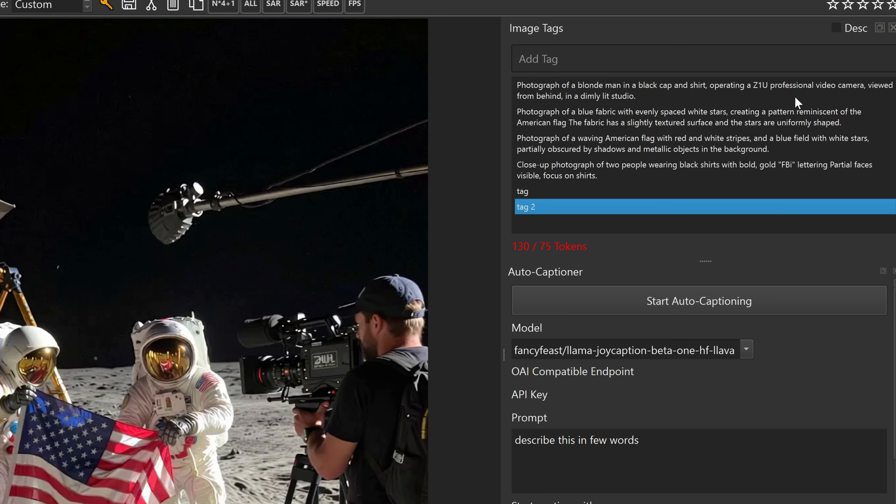
Turn descriptive mode back on and try enlarging and reducing the text size of the description
{"action": "left_click", "coordinate": [836, 28]}
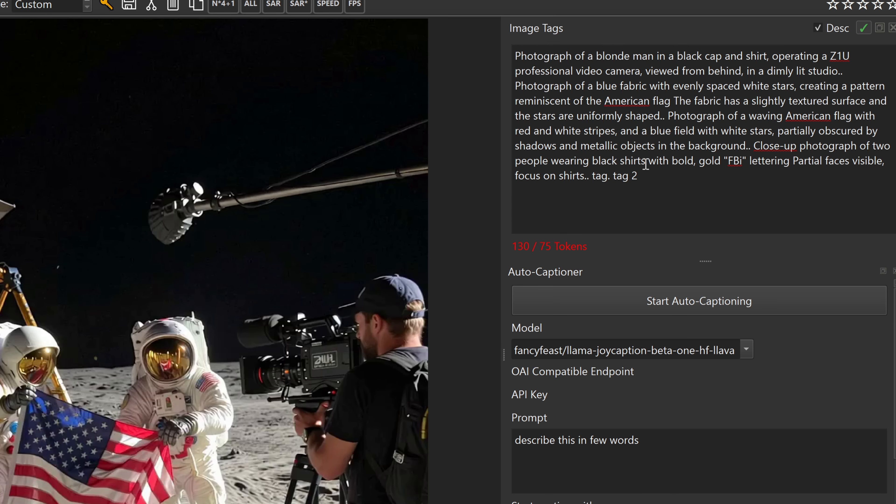
{"action": "scroll", "coordinate": [616, 183], "scroll_direction": "up", "scroll_amount": 3}
{"action": "scroll", "coordinate": [619, 188], "scroll_direction": "down", "scroll_amount": 2}
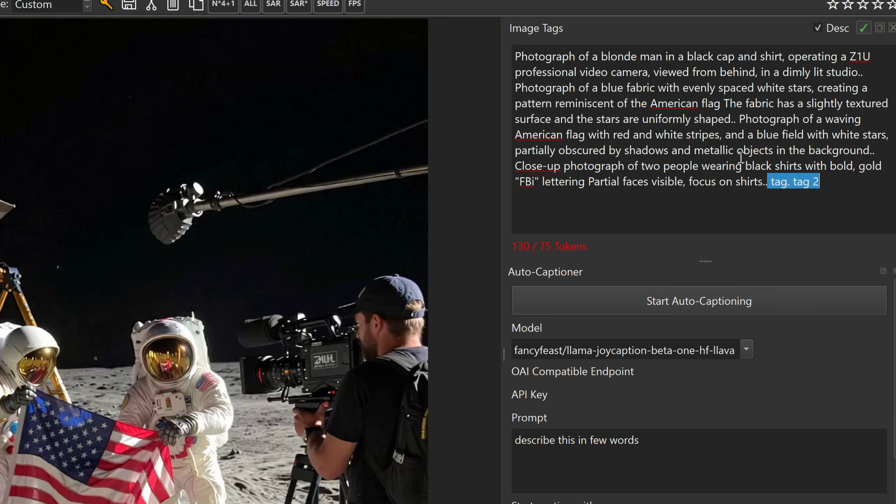
{"action": "scroll", "coordinate": [741, 157], "scroll_direction": "down", "scroll_amount": 2}
{"action": "scroll", "coordinate": [740, 150], "scroll_direction": "up", "scroll_amount": 1}
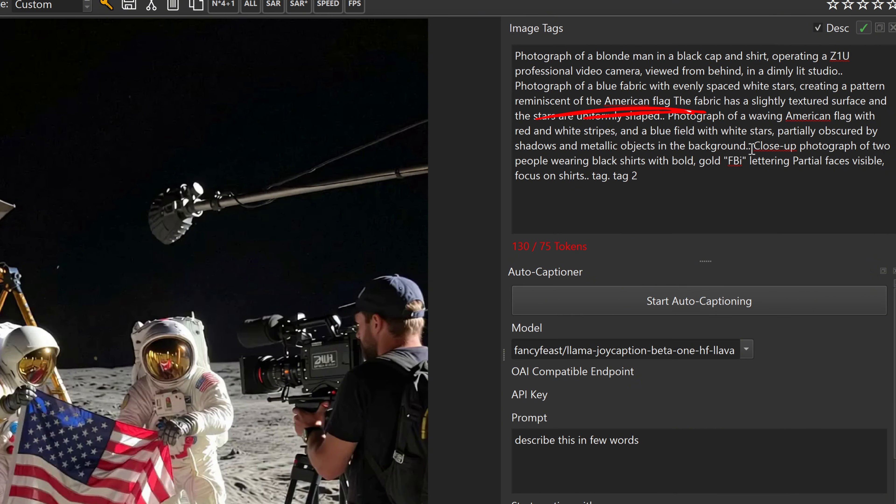
Run a grammar check on the description, go through the reported issues to the end of the list, and close the results
{"action": "left_click", "coordinate": [863, 28]}
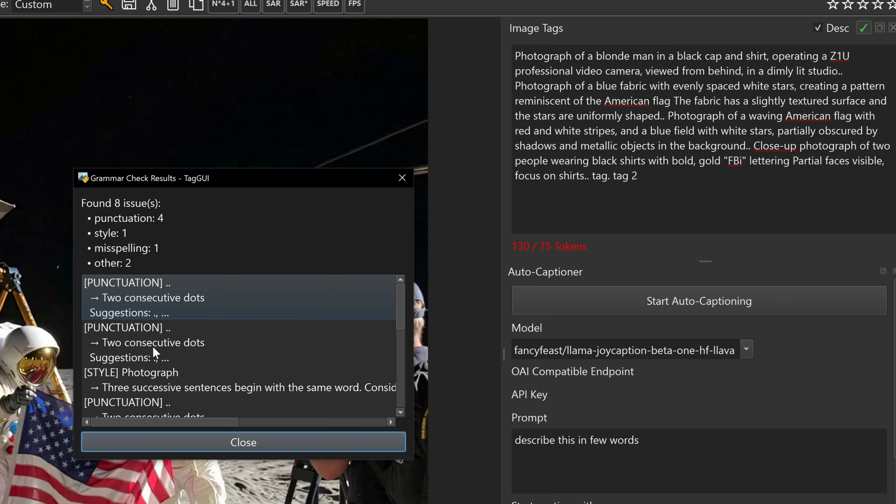
{"action": "left_click", "coordinate": [141, 328]}
{"action": "left_click", "coordinate": [163, 311]}
{"action": "left_click", "coordinate": [166, 342]}
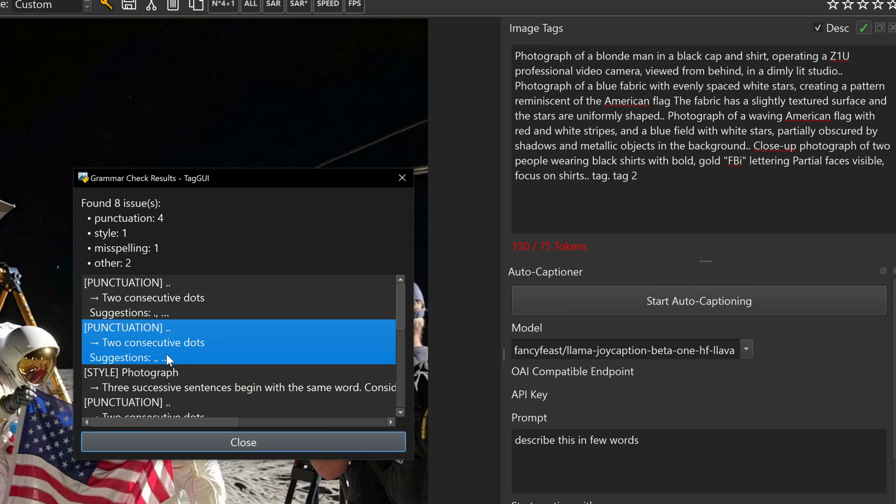
{"action": "left_click", "coordinate": [170, 388]}
{"action": "scroll", "coordinate": [169, 388], "scroll_direction": "down", "scroll_amount": 1}
{"action": "left_click", "coordinate": [164, 362]}
{"action": "left_click", "coordinate": [157, 375]}
{"action": "scroll", "coordinate": [157, 378], "scroll_direction": "down", "scroll_amount": 1}
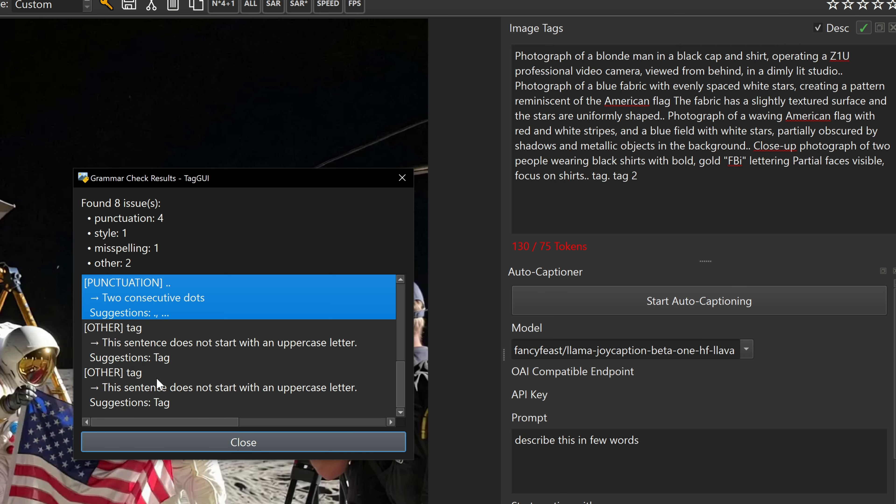
{"action": "left_click", "coordinate": [151, 355]}
{"action": "left_click", "coordinate": [151, 388]}
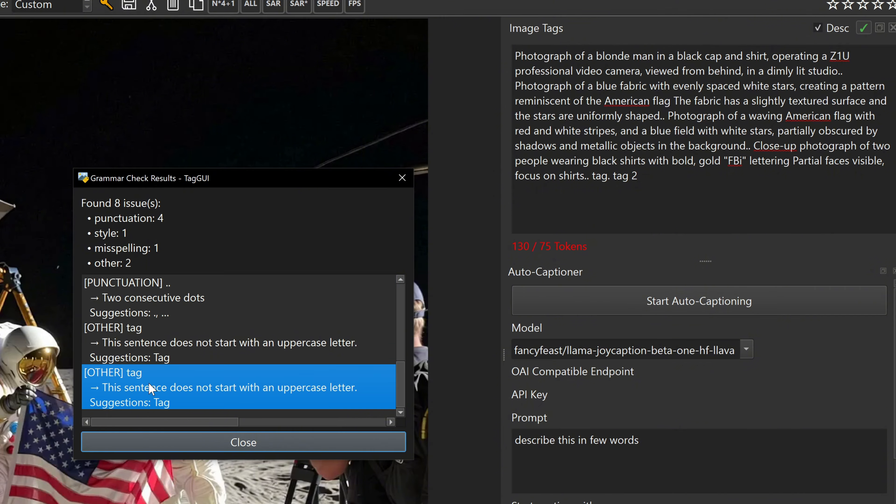
{"action": "left_click", "coordinate": [218, 441]}
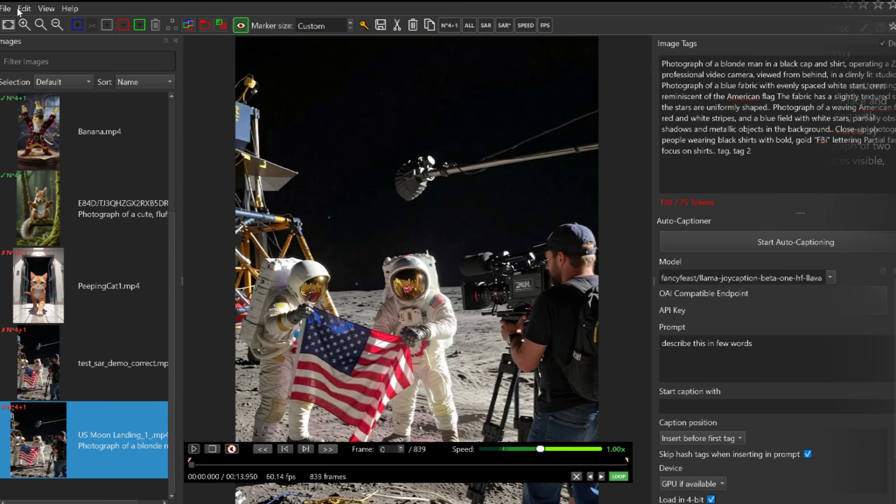
Look over the available editing and file commands, and open the settings
{"action": "left_click", "coordinate": [20, 11]}
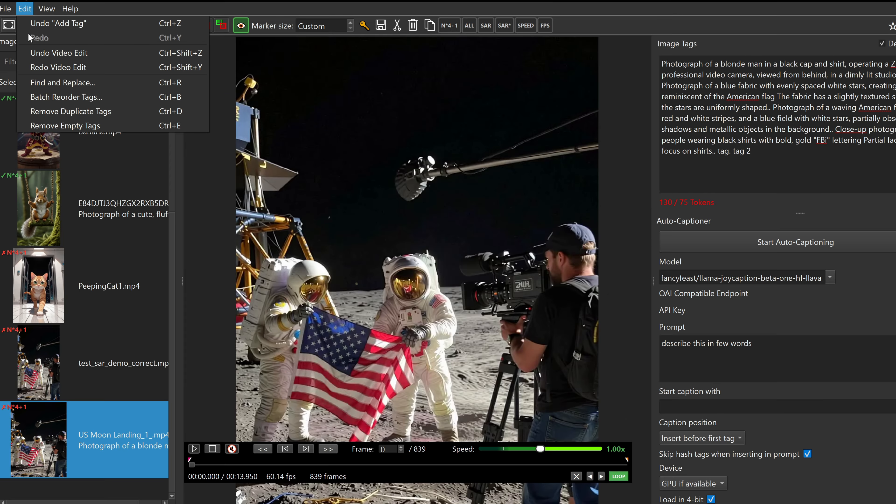
{"action": "mouse_move", "coordinate": [11, 10]}
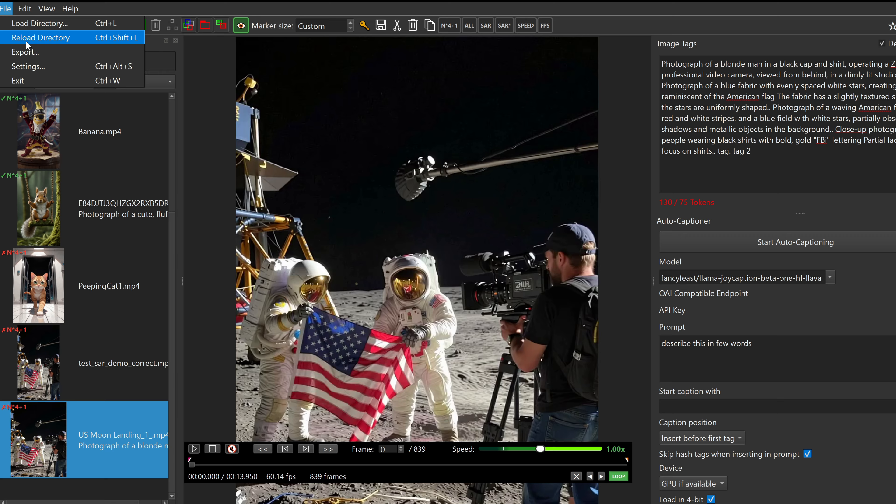
{"action": "left_click", "coordinate": [35, 66]}
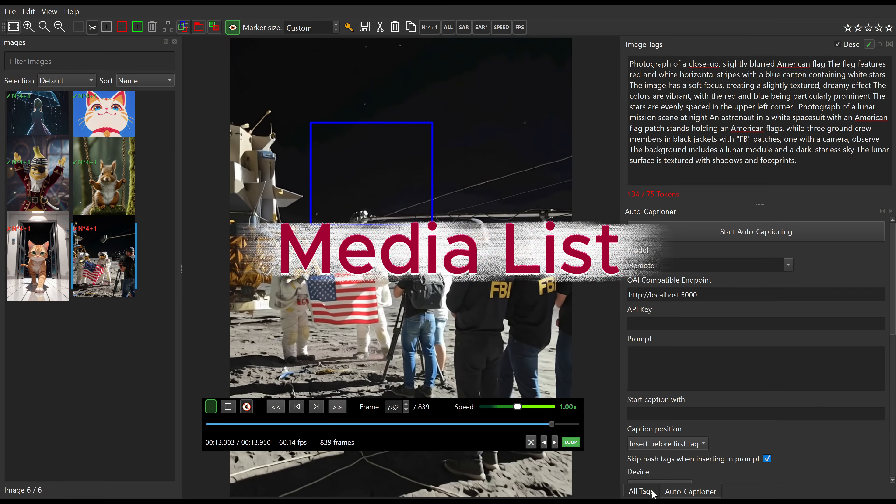
Preview the videos in the image grid one after another, ending with the astronaut video
{"action": "left_click", "coordinate": [106, 190]}
{"action": "left_click", "coordinate": [106, 123]}
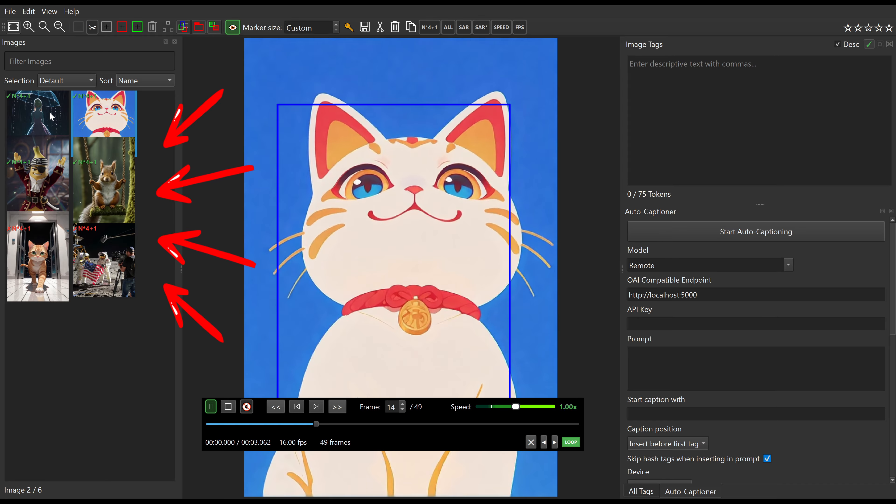
{"action": "left_click", "coordinate": [29, 117]}
{"action": "left_click", "coordinate": [37, 184]}
{"action": "left_click", "coordinate": [37, 258]}
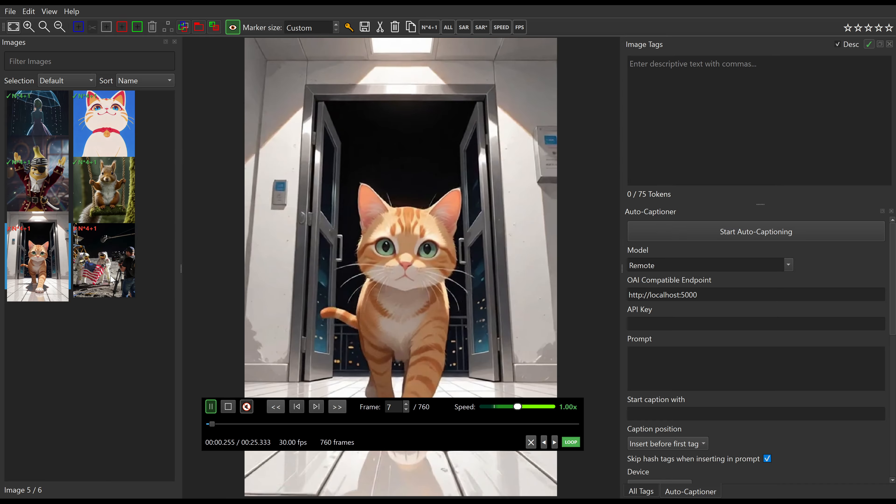
{"action": "left_click", "coordinate": [94, 284]}
Widen the image list, try larger and smaller thumbnails down to a five-column grid, and turn off descriptive mode
{"action": "scroll", "coordinate": [97, 292], "scroll_direction": "up", "scroll_amount": 5}
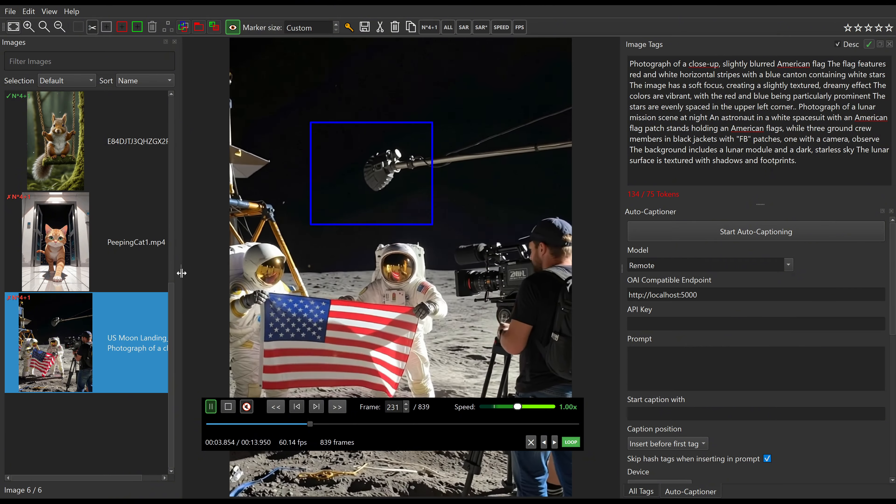
{"action": "left_click_drag", "start_coordinate": [183, 263], "coordinate": [331, 272]}
{"action": "scroll", "coordinate": [156, 244], "scroll_direction": "down", "scroll_amount": 4}
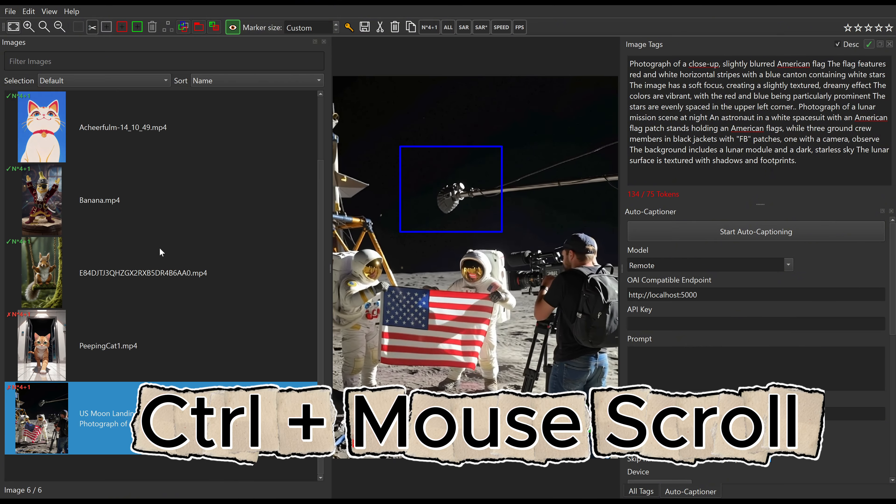
{"action": "scroll", "coordinate": [161, 253], "scroll_direction": "up", "scroll_amount": 5}
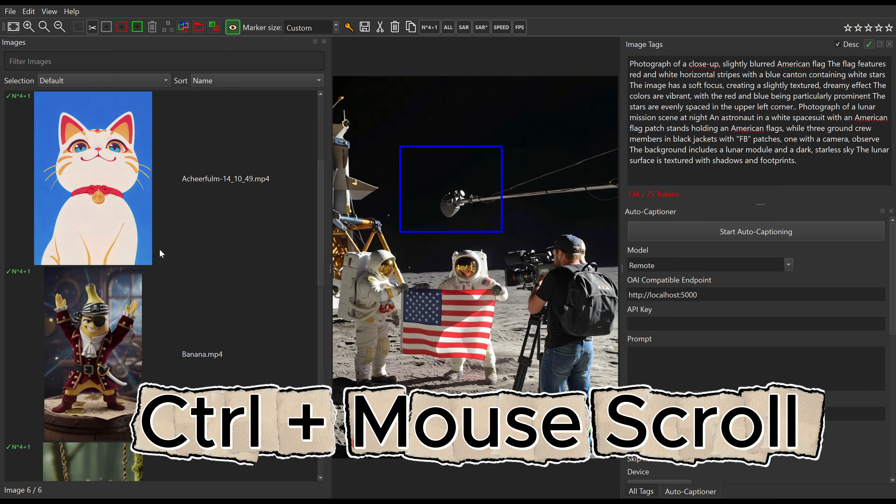
{"action": "scroll", "coordinate": [160, 251], "scroll_direction": "down", "scroll_amount": 8}
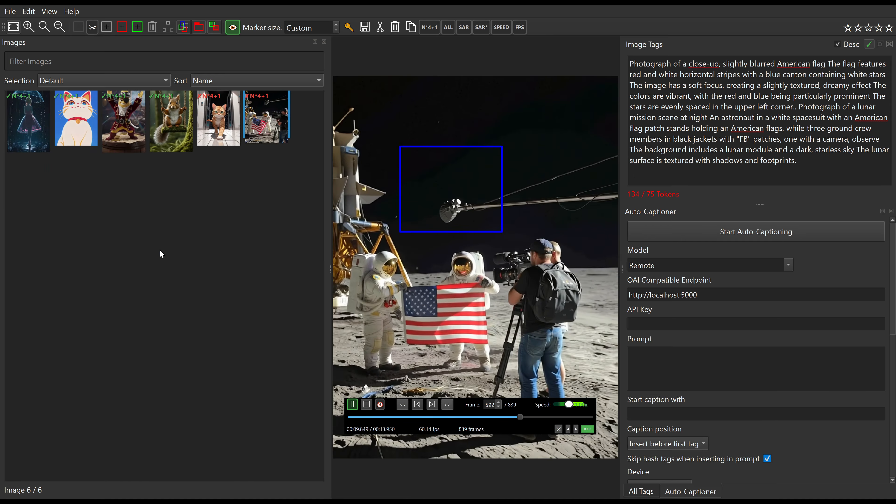
{"action": "scroll", "coordinate": [229, 238], "scroll_direction": "up", "scroll_amount": 1}
{"action": "scroll", "coordinate": [675, 93], "scroll_direction": "down", "scroll_amount": 6}
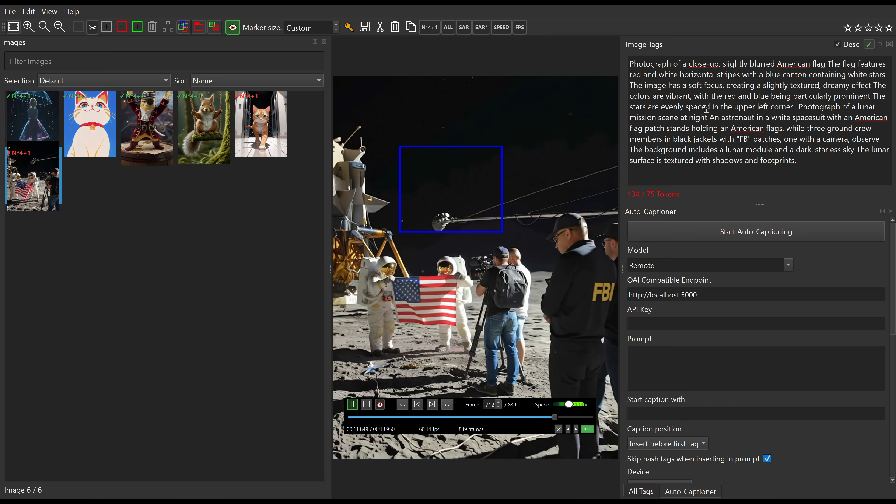
{"action": "left_click", "coordinate": [837, 45]}
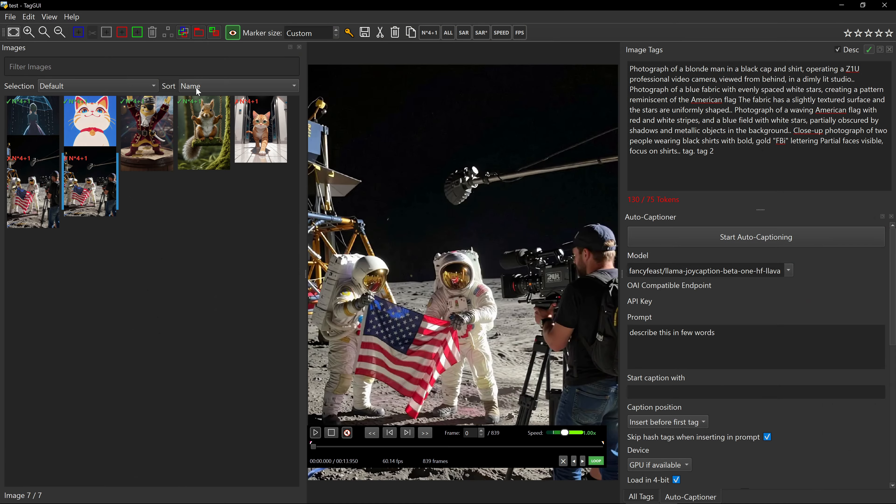
Try sorting the image list by Modified, Size and Random
{"action": "left_click", "coordinate": [192, 88]}
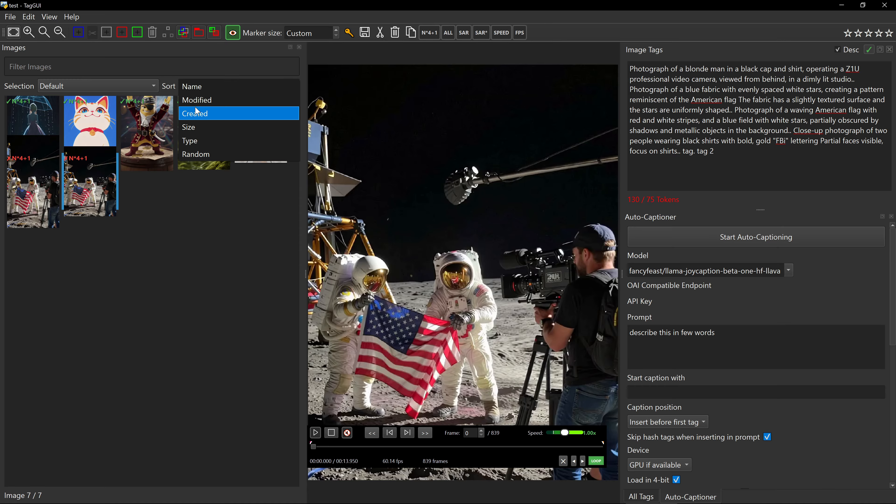
{"action": "left_click", "coordinate": [198, 100]}
{"action": "left_click", "coordinate": [202, 91]}
{"action": "left_click", "coordinate": [202, 114]}
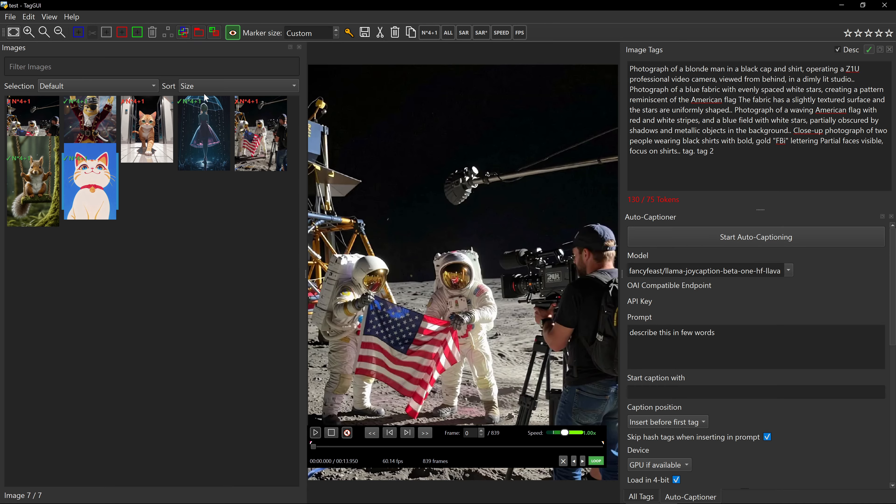
{"action": "left_click", "coordinate": [198, 115]}
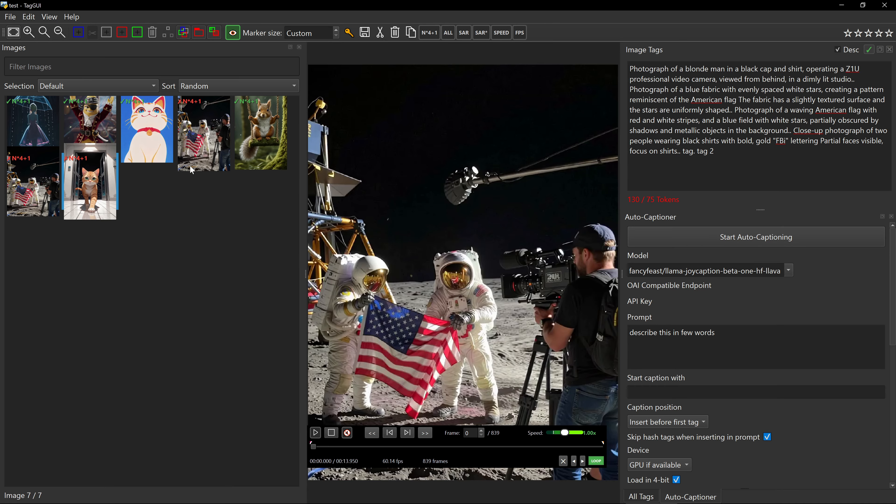
Enlarge the thumbnails until file names show beside them, check the selection modes, and sort the list by Name
{"action": "scroll", "coordinate": [182, 219], "scroll_direction": "down", "scroll_amount": 1}
{"action": "scroll", "coordinate": [183, 219], "scroll_direction": "up", "scroll_amount": 1}
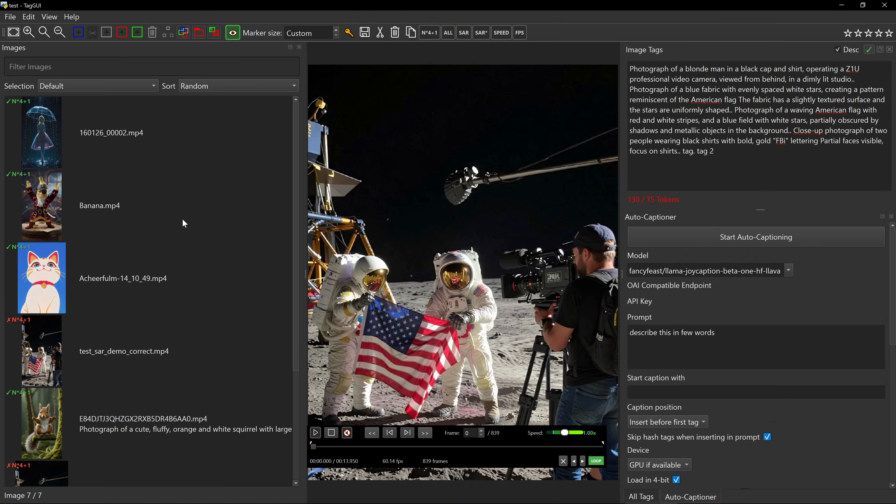
{"action": "left_click", "coordinate": [199, 85]}
{"action": "left_click", "coordinate": [199, 81]}
{"action": "left_click", "coordinate": [113, 89]}
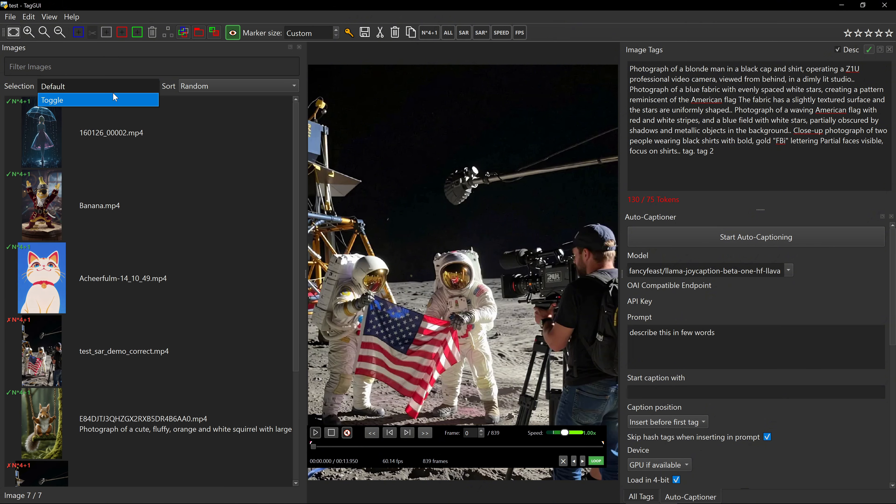
{"action": "left_click", "coordinate": [199, 88]}
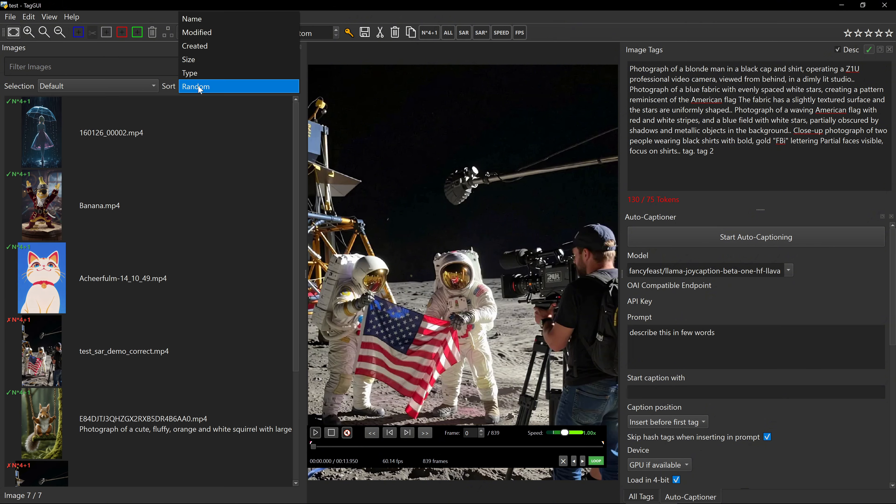
{"action": "left_click", "coordinate": [208, 21]}
Preview the first videos in the list down to Banana.mp4 and open the file commands
{"action": "left_click", "coordinate": [141, 141]}
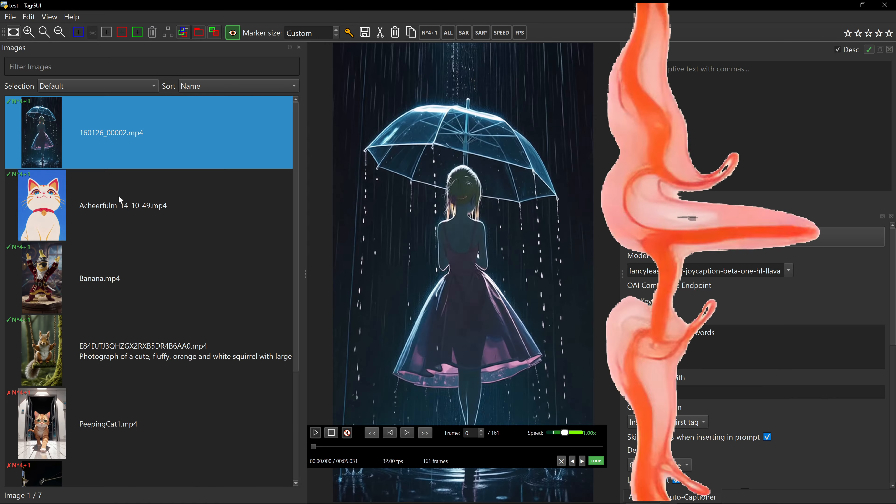
{"action": "left_click", "coordinate": [116, 207]}
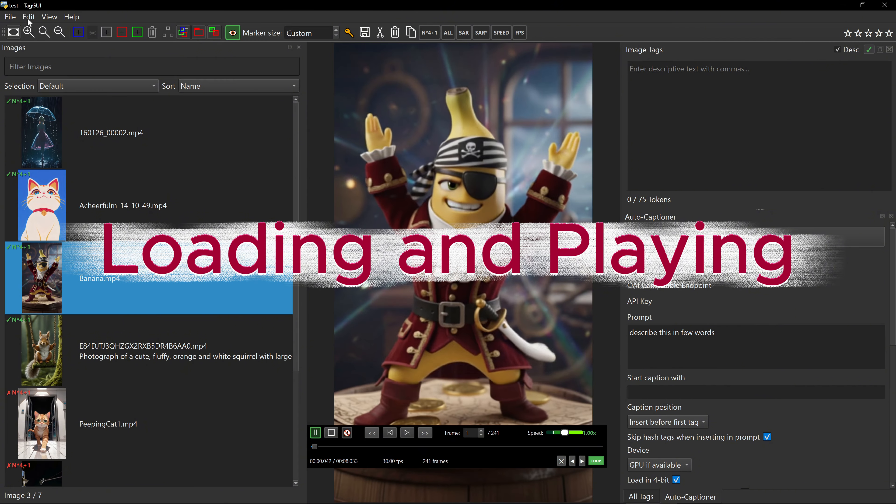
{"action": "left_click", "coordinate": [9, 17]}
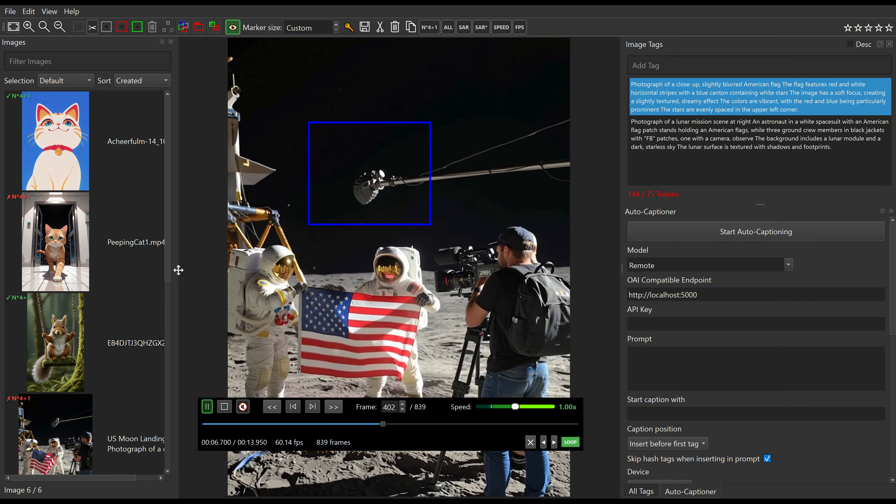
Pause the US Moon Landing video and step it forward by one frame
{"action": "left_click", "coordinate": [209, 406]}
{"action": "left_click", "coordinate": [207, 407]}
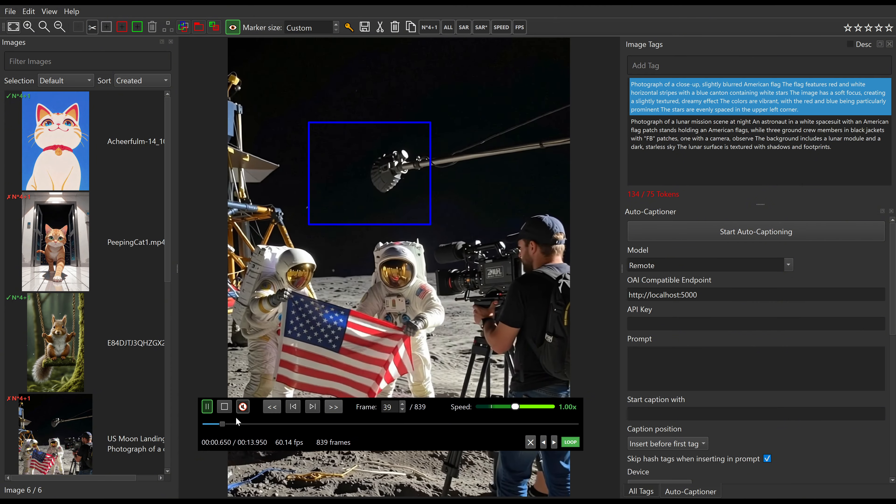
{"action": "left_click", "coordinate": [206, 410]}
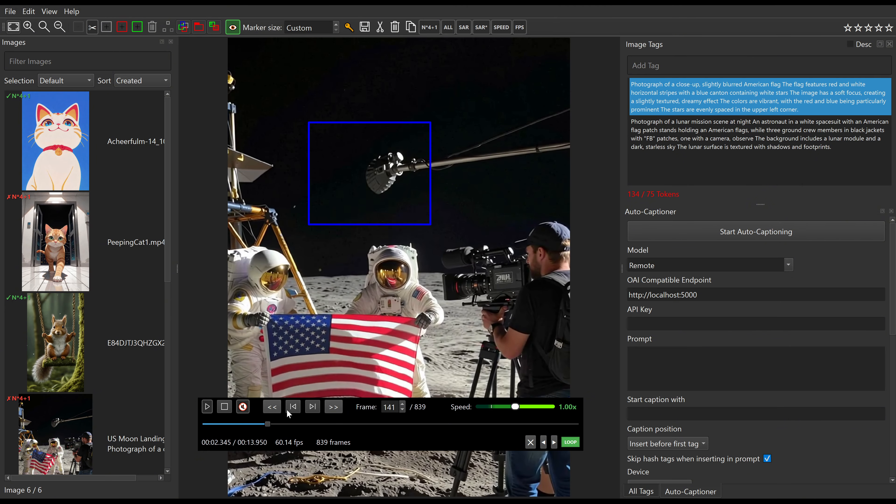
{"action": "left_click", "coordinate": [313, 406]}
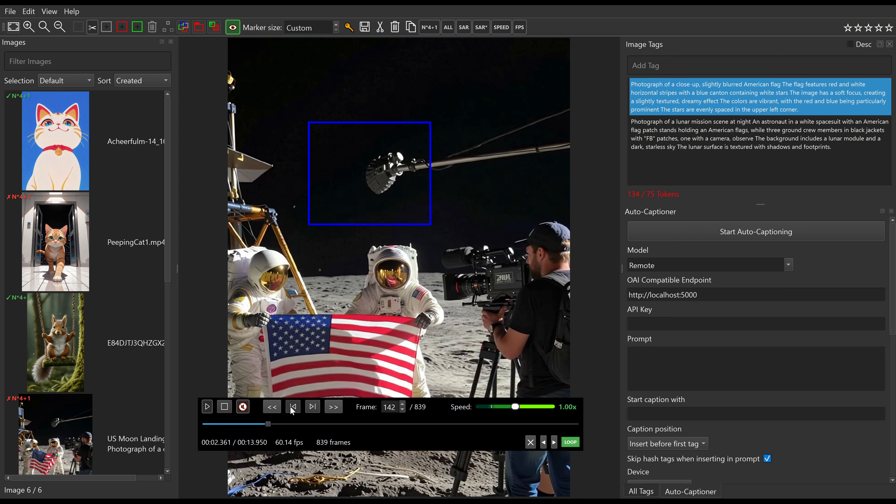
Skip the paused US Moon Landing video ahead in large jumps to frame 441
{"action": "left_click", "coordinate": [335, 407]}
{"action": "left_click", "coordinate": [336, 406]}
{"action": "left_click", "coordinate": [336, 406]}
{"action": "left_click", "coordinate": [336, 406]}
{"action": "left_click", "coordinate": [336, 407]}
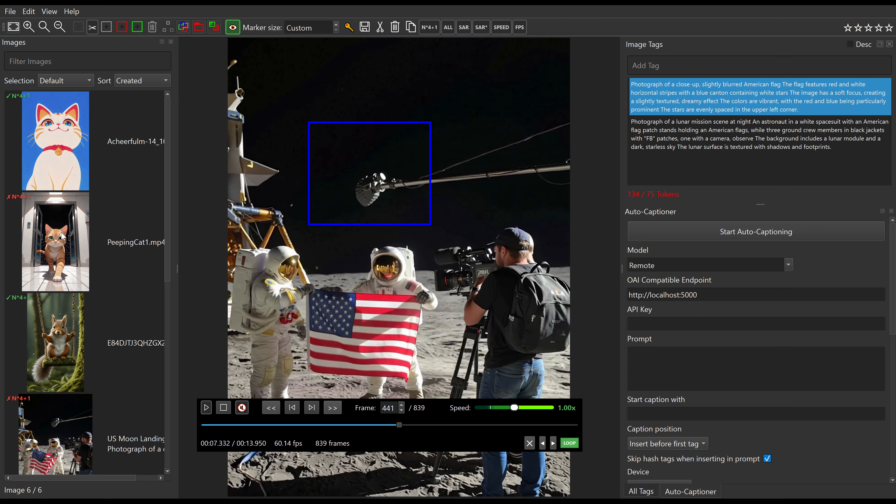
Resume playback of the US Moon Landing video and switch its sound on and back off
{"action": "left_click", "coordinate": [207, 409]}
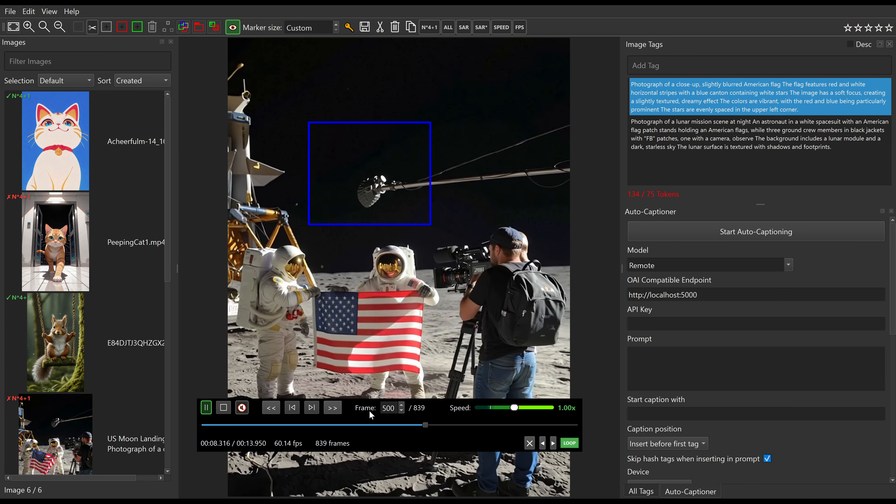
{"action": "left_click", "coordinate": [243, 408]}
{"action": "left_click", "coordinate": [242, 408]}
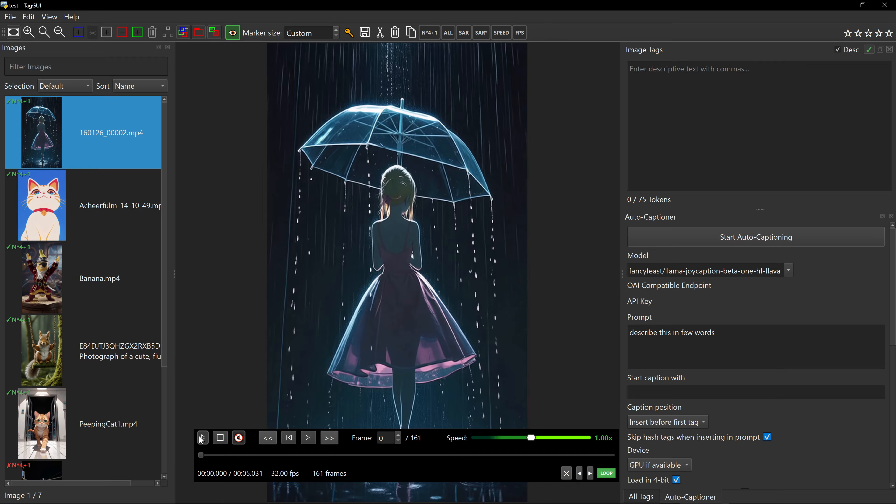
Play the umbrella video 160126_00002.mp4, followed by the white cat and squirrel videos
{"action": "left_click", "coordinate": [202, 439]}
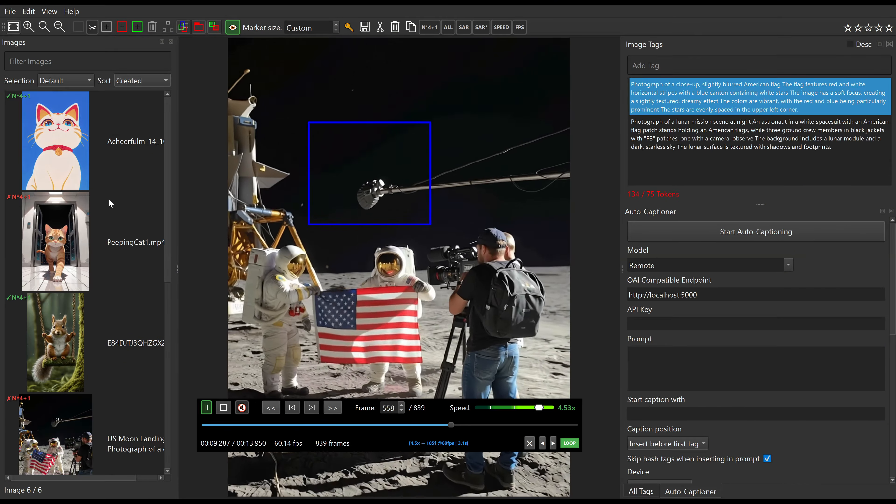
{"action": "left_click", "coordinate": [108, 199]}
{"action": "left_click", "coordinate": [113, 169]}
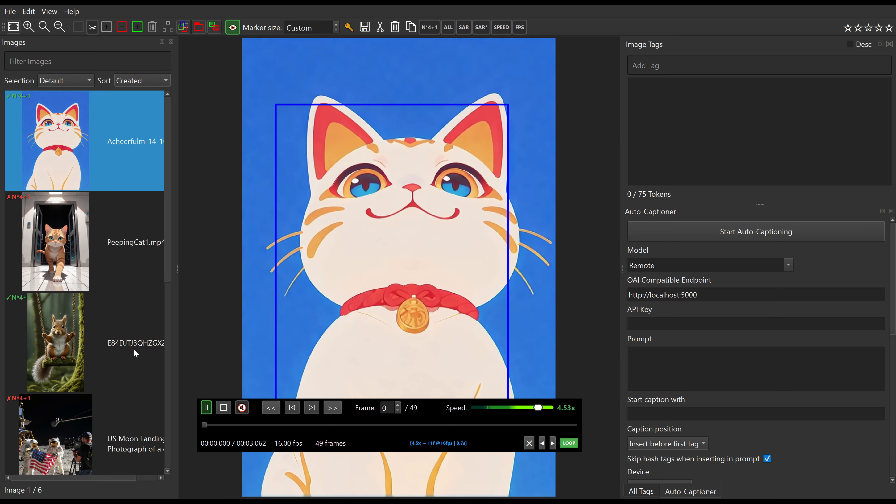
{"action": "left_click", "coordinate": [133, 348]}
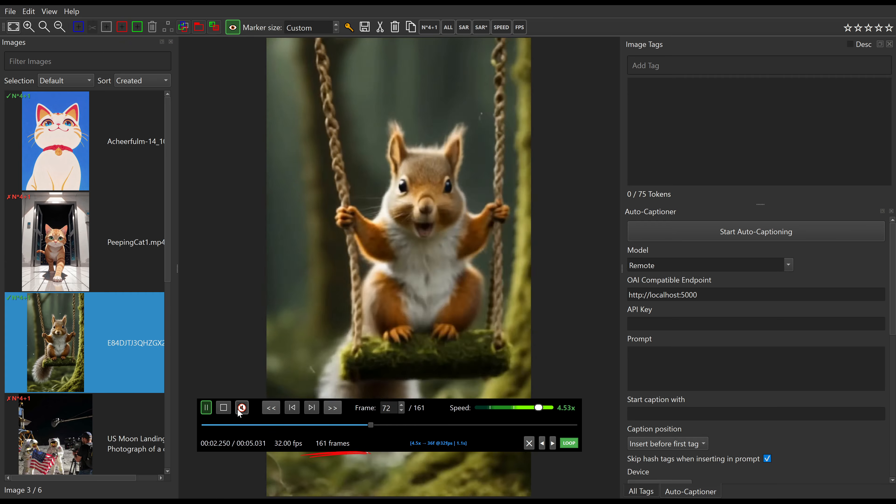
Scrub through the squirrel video at 0.26x speed and reset the playback speed to 1.00x
{"action": "left_click", "coordinate": [497, 407]}
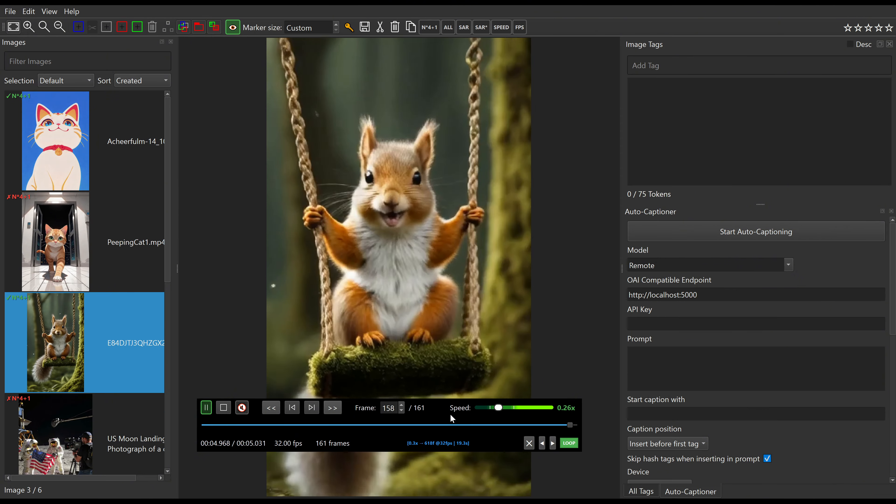
{"action": "left_click_drag", "start_coordinate": [355, 425], "coordinate": [270, 432]}
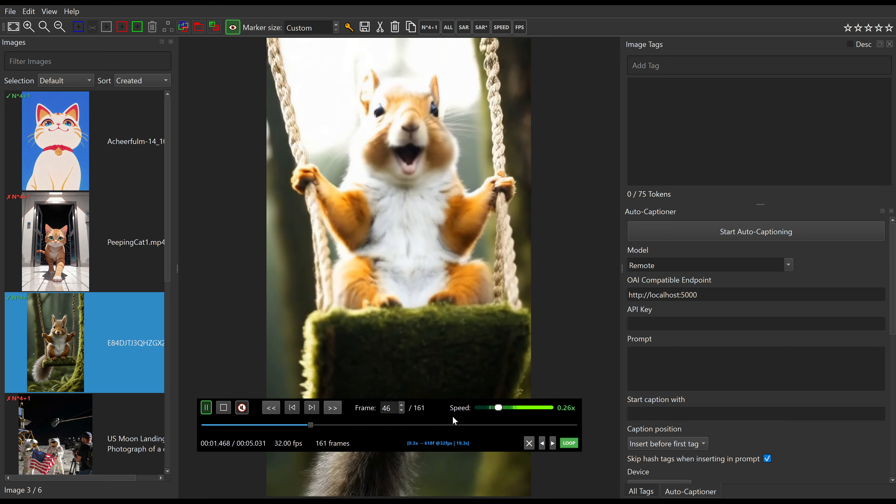
{"action": "left_click", "coordinate": [566, 408]}
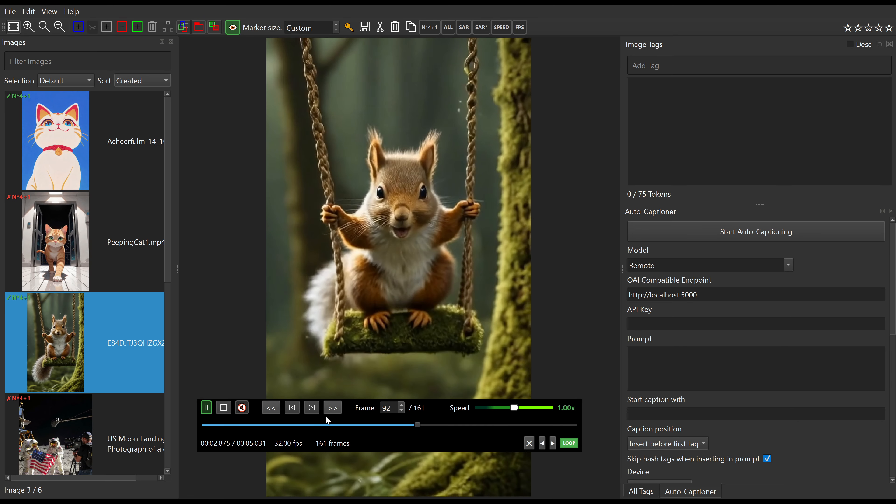
Pause the squirrel video and step it back several frames and forward one frame
{"action": "left_click", "coordinate": [208, 409]}
{"action": "left_click", "coordinate": [296, 409]}
{"action": "left_click", "coordinate": [296, 410]}
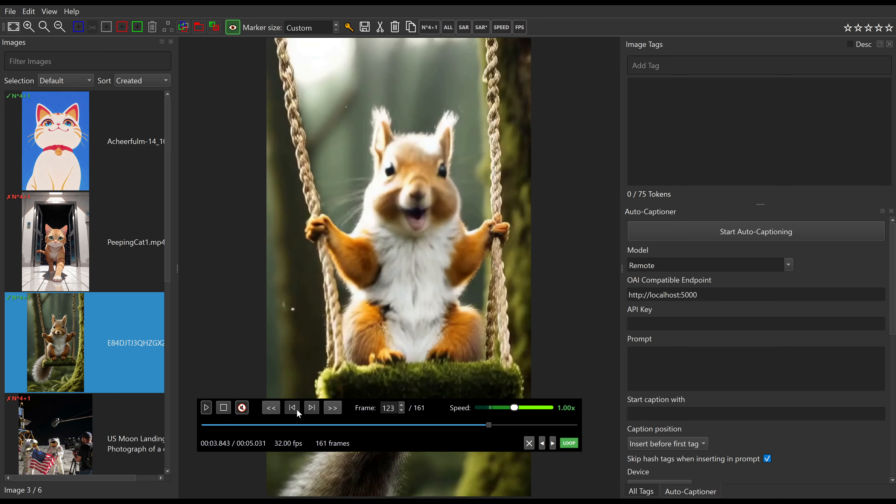
{"action": "left_click", "coordinate": [295, 409]}
{"action": "left_click", "coordinate": [296, 409]}
{"action": "left_click", "coordinate": [296, 410]}
{"action": "left_click", "coordinate": [311, 408]}
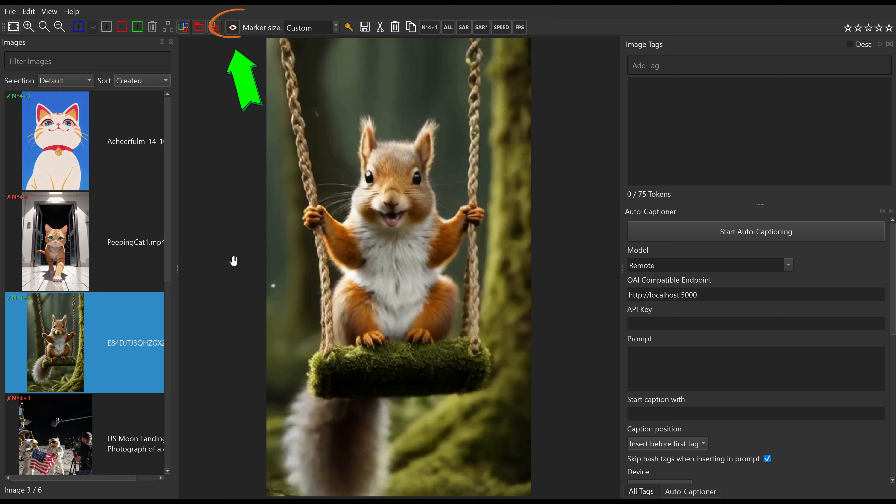
Open PeepingCat1.mp4 from the image list for playback
{"action": "left_click", "coordinate": [114, 235]}
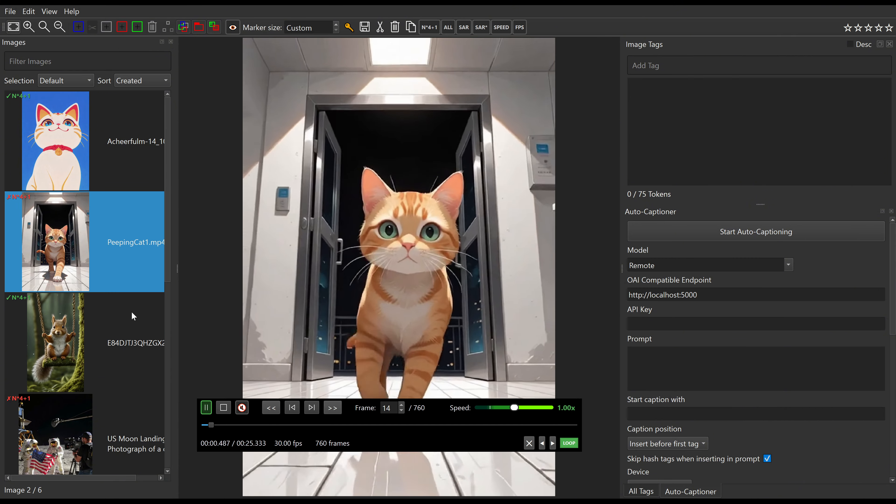
Open the squirrel video and try its playback speed at up to 6.00x before slowing it down again
{"action": "left_click", "coordinate": [123, 311]}
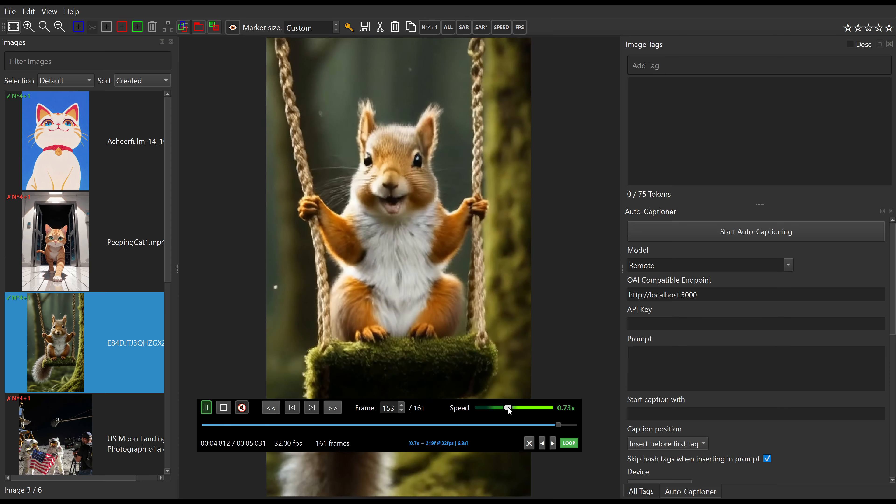
{"action": "left_click_drag", "start_coordinate": [508, 408], "coordinate": [582, 409]}
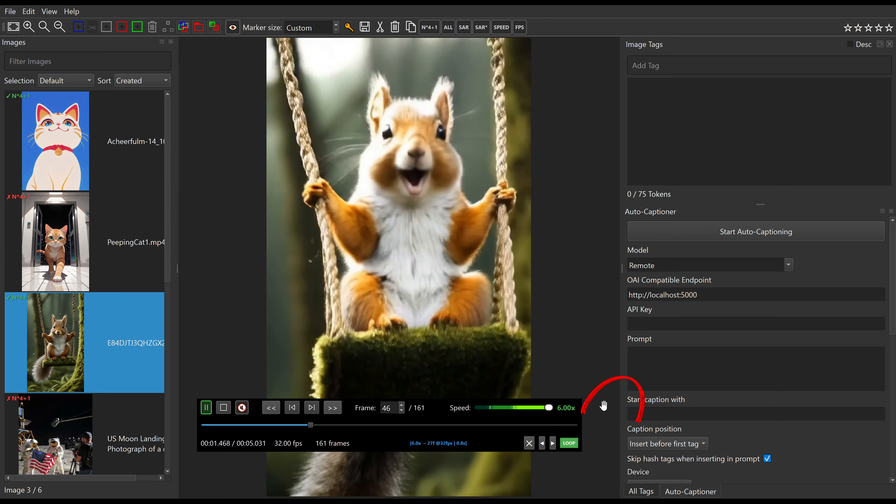
{"action": "left_click_drag", "start_coordinate": [548, 408], "coordinate": [506, 407]}
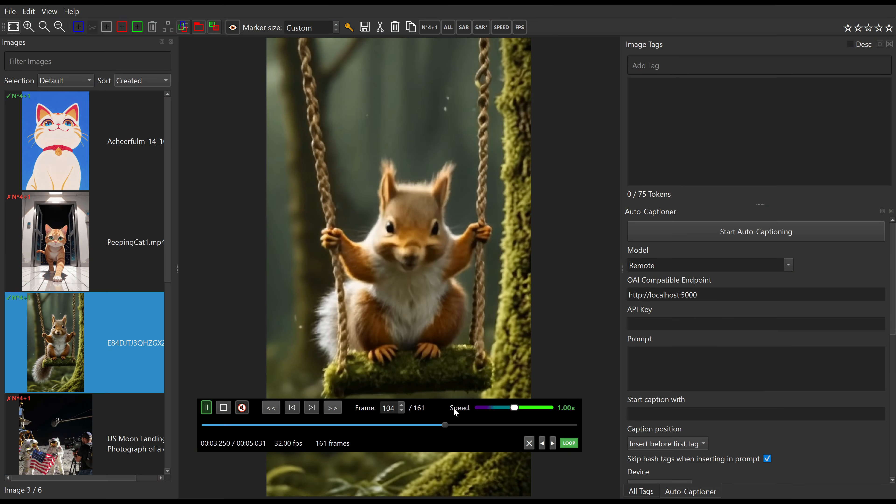
Play the squirrel video in reverse at -0.82x and -0.52x while cycling through the speed slider's colour themes
{"action": "mouse_move", "coordinate": [476, 408]}
{"action": "left_mouse_down"}
{"action": "mouse_move", "coordinate": [549, 408]}
{"action": "mouse_move", "coordinate": [487, 408]}
{"action": "left_mouse_up"}
{"action": "left_click", "coordinate": [463, 408]}
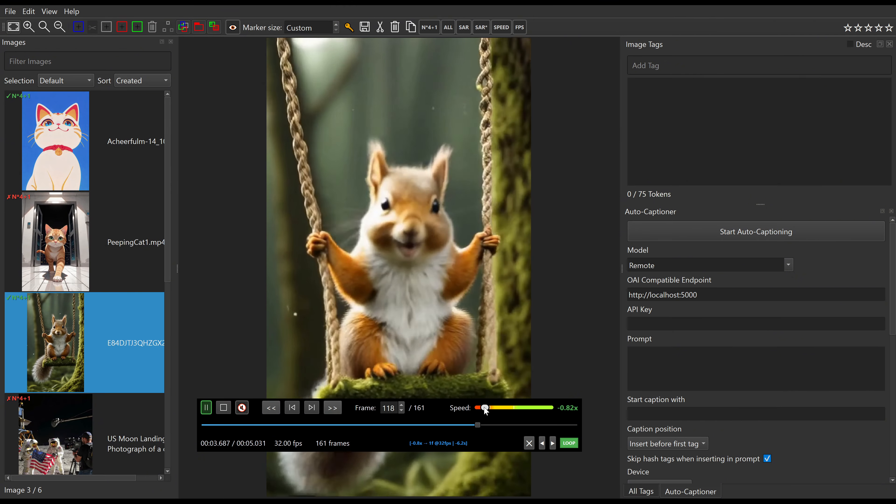
{"action": "left_click", "coordinate": [461, 408]}
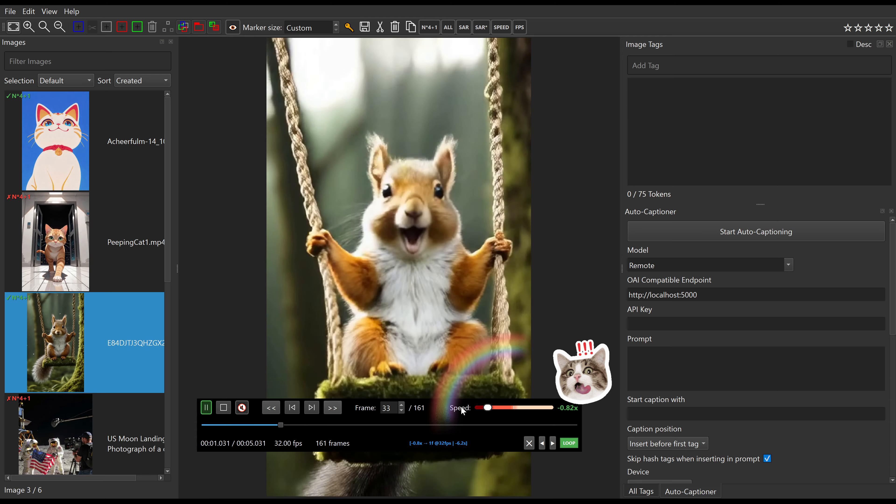
{"action": "left_click", "coordinate": [461, 408]}
{"action": "mouse_move", "coordinate": [486, 408]}
{"action": "left_mouse_down"}
{"action": "mouse_move", "coordinate": [506, 407]}
{"action": "mouse_move", "coordinate": [479, 409]}
{"action": "mouse_move", "coordinate": [489, 407]}
{"action": "left_mouse_up"}
{"action": "left_click", "coordinate": [454, 409]}
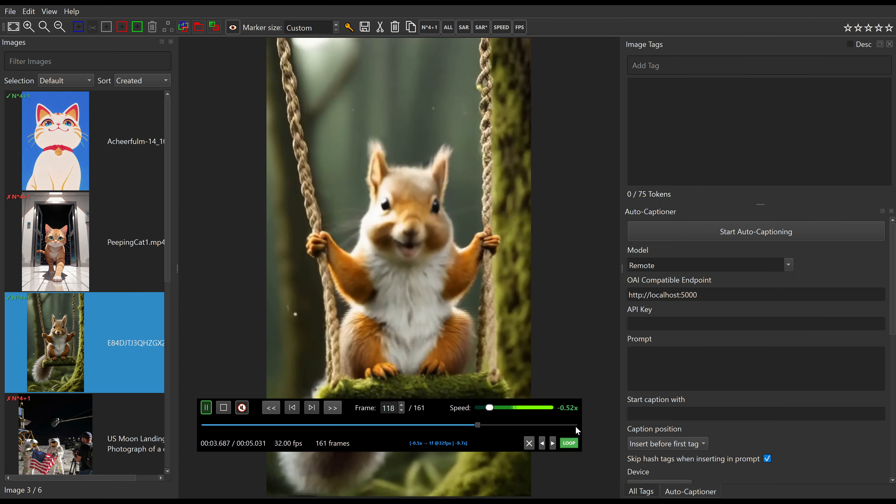
Widen the playback control bar and try forward speeds on the squirrel video, including 1.58x
{"action": "left_click_drag", "start_coordinate": [581, 424], "coordinate": [620, 424]}
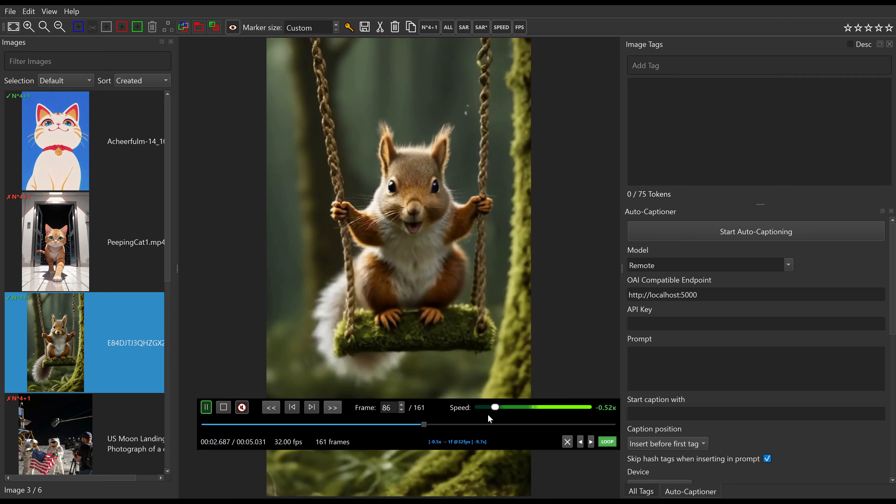
{"action": "left_click_drag", "start_coordinate": [494, 408], "coordinate": [521, 413]}
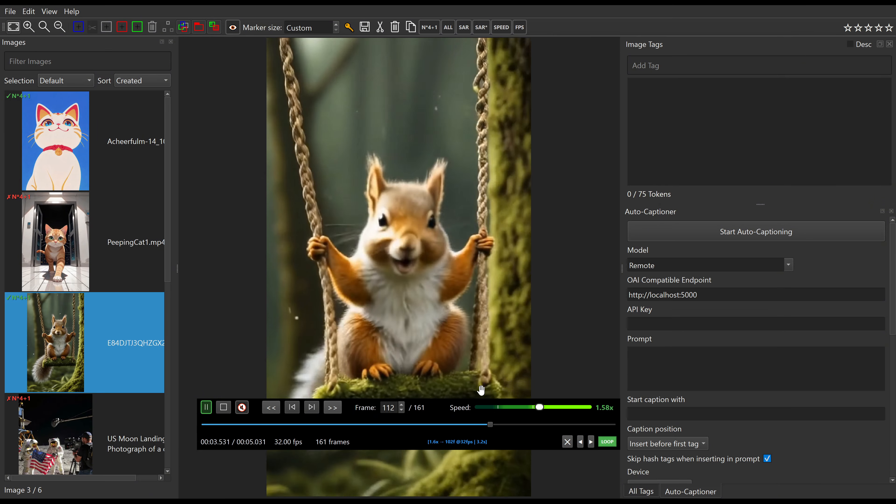
{"action": "left_click_drag", "start_coordinate": [539, 407], "coordinate": [518, 409]}
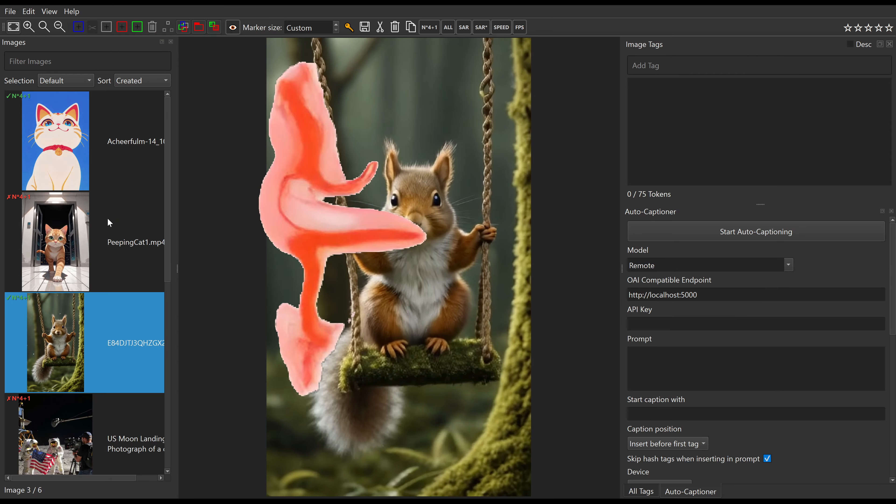
Pause PeepingCat1.mp4 and set its loop start marker at frame 336 and loop end marker at frame 446
{"action": "left_click", "coordinate": [108, 225]}
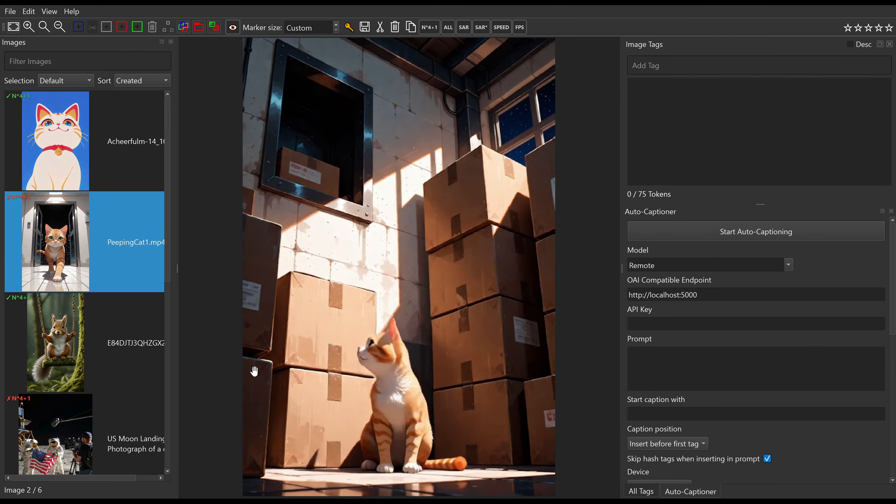
{"action": "mouse_move", "coordinate": [270, 413]}
{"action": "left_click", "coordinate": [206, 407]}
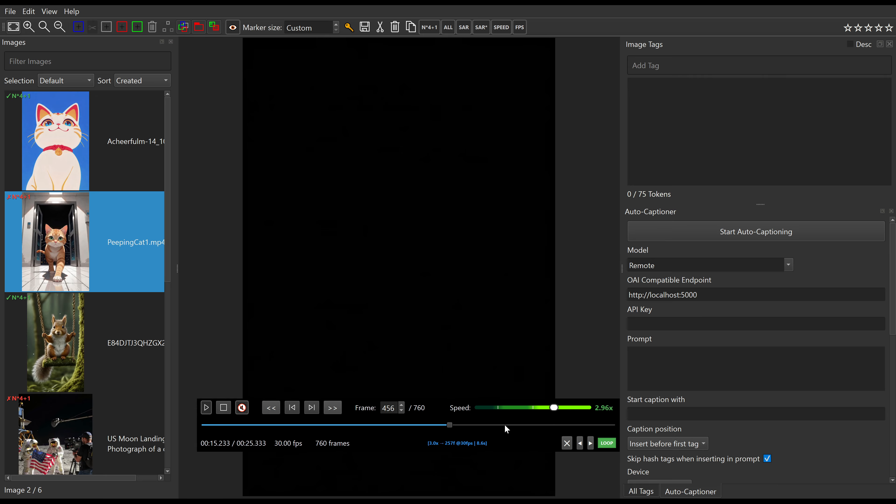
{"action": "left_click", "coordinate": [402, 425]}
{"action": "left_click", "coordinate": [579, 444]}
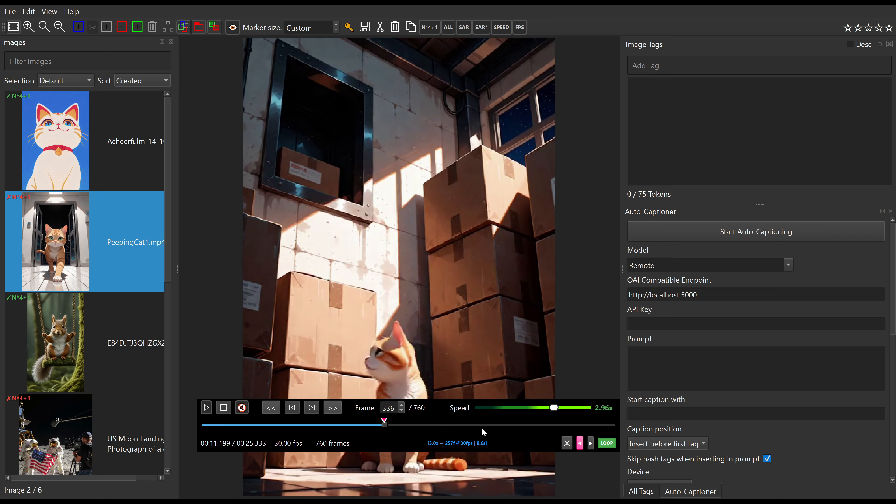
{"action": "left_click", "coordinate": [444, 424]}
{"action": "left_click", "coordinate": [590, 443]}
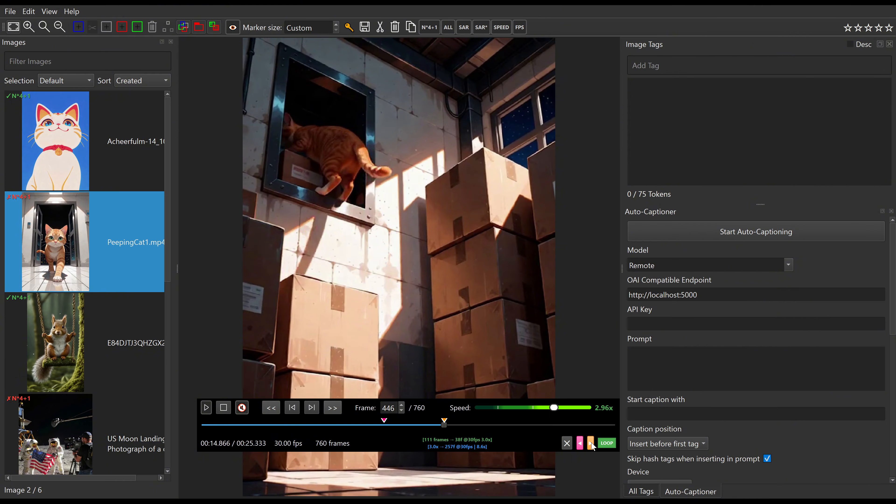
Play the PeepingCat1.mp4 loop and extend it to 302 frames with a later end marker and an earlier start marker
{"action": "left_click", "coordinate": [206, 408]}
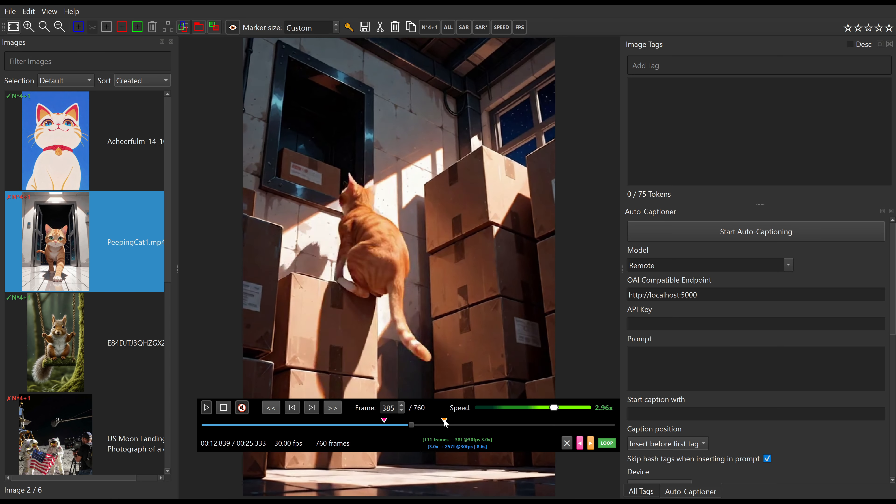
{"action": "mouse_move", "coordinate": [444, 420]}
{"action": "left_mouse_down"}
{"action": "mouse_move", "coordinate": [480, 420]}
{"action": "mouse_move", "coordinate": [462, 421]}
{"action": "left_mouse_up"}
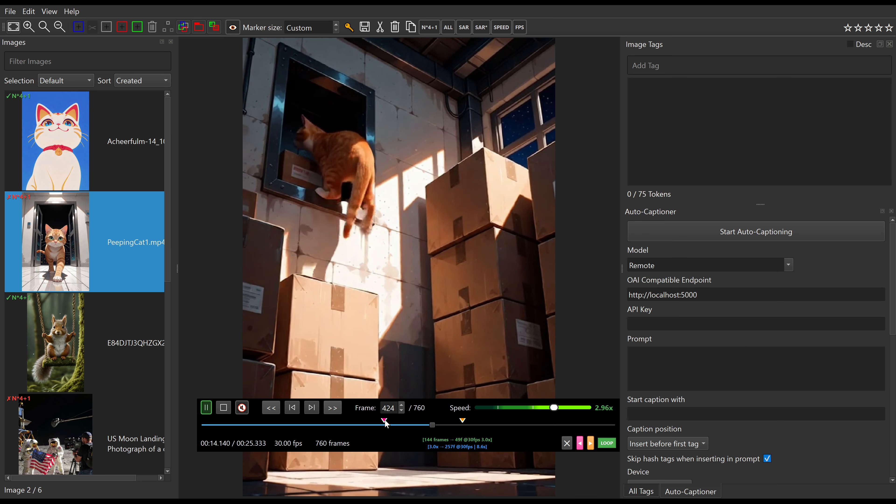
{"action": "left_click_drag", "start_coordinate": [385, 423], "coordinate": [299, 423]}
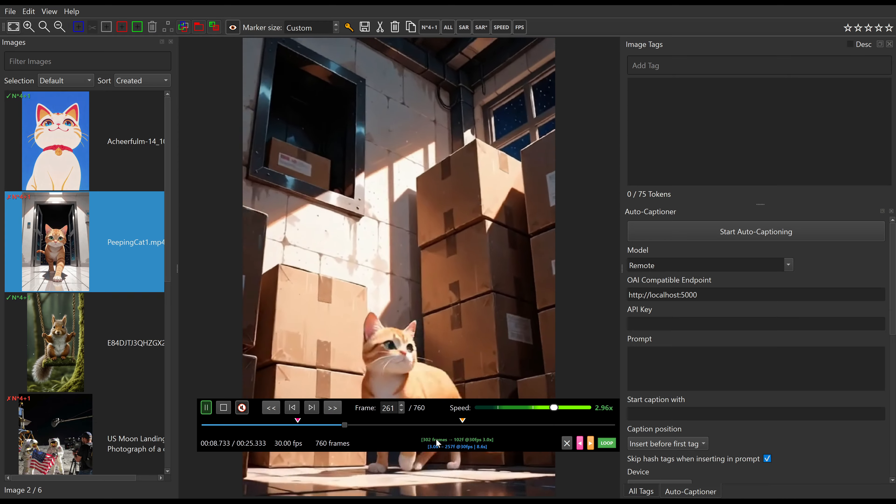
Switch to the squirrel video and back to PeepingCat1.mp4, and set the marker size to 24 frames
{"action": "left_click", "coordinate": [126, 325]}
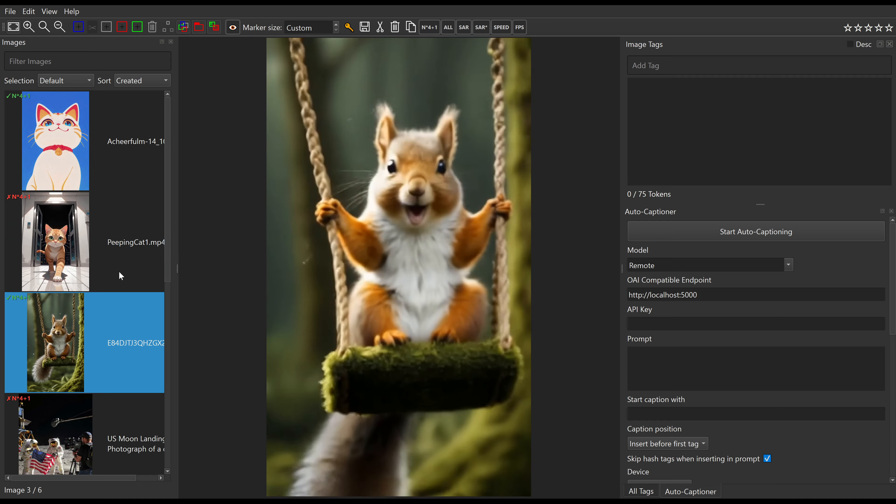
{"action": "left_click", "coordinate": [120, 275]}
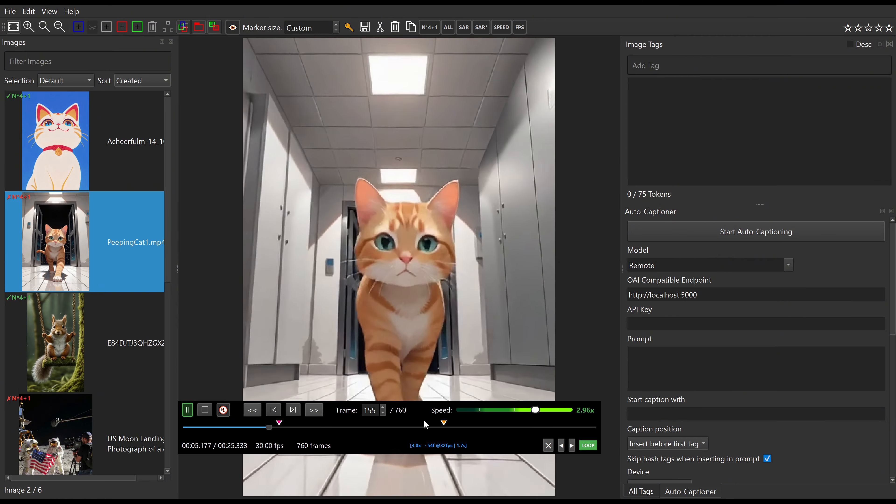
{"action": "left_click", "coordinate": [336, 25]}
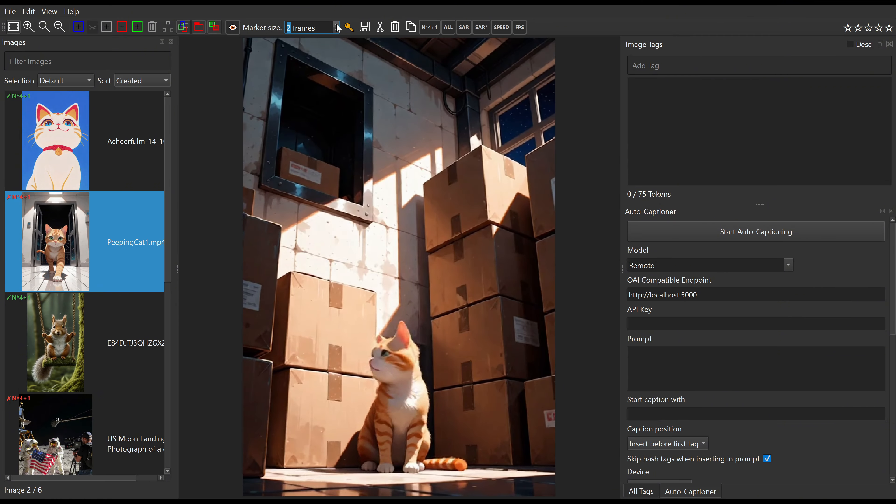
{"action": "type", "text": "24"}
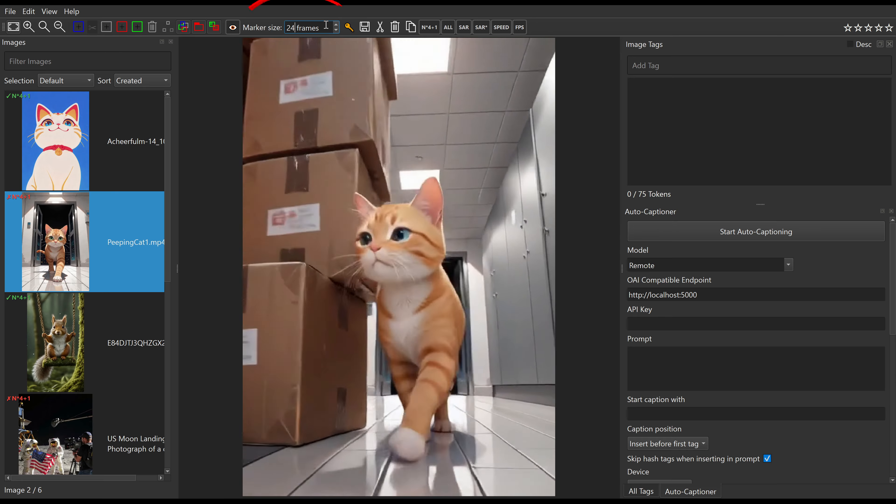
{"action": "key", "text": "Return"}
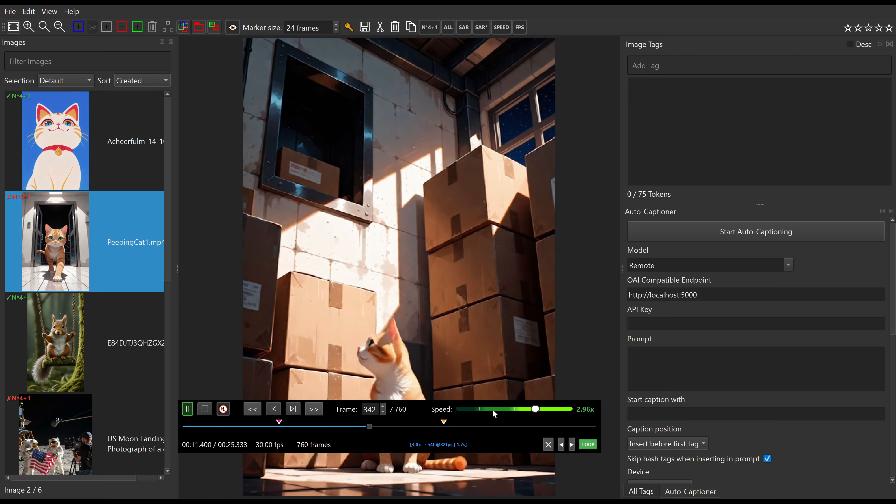
Place a 24-frame loop range in PeepingCat1.mp4 and move it earlier so it ends near frame 199
{"action": "left_click", "coordinate": [561, 445]}
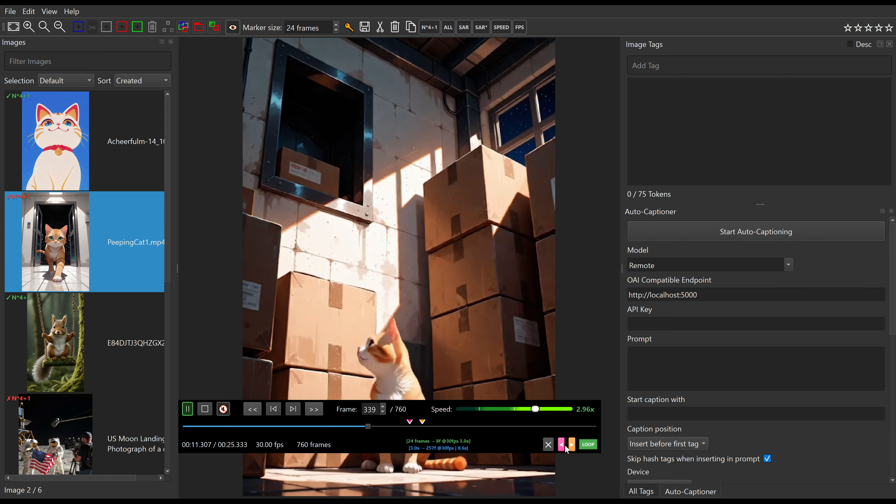
{"action": "left_click", "coordinate": [561, 444]}
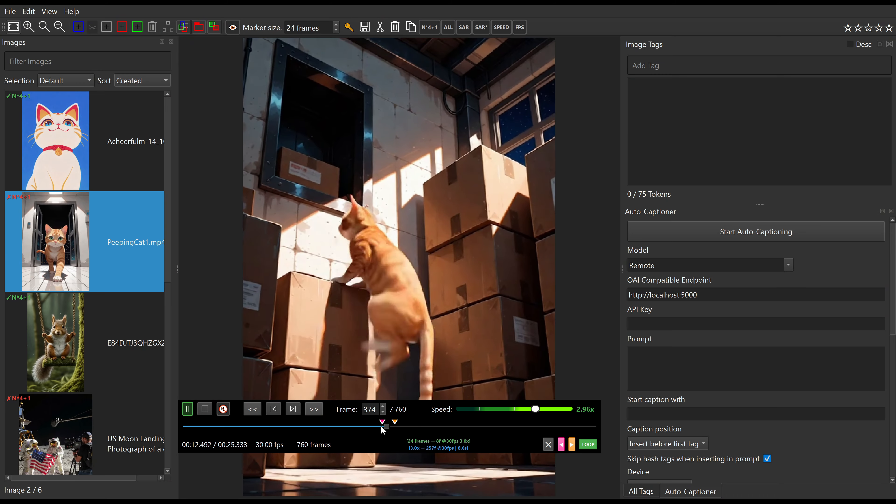
{"action": "left_click_drag", "start_coordinate": [397, 425], "coordinate": [291, 429]}
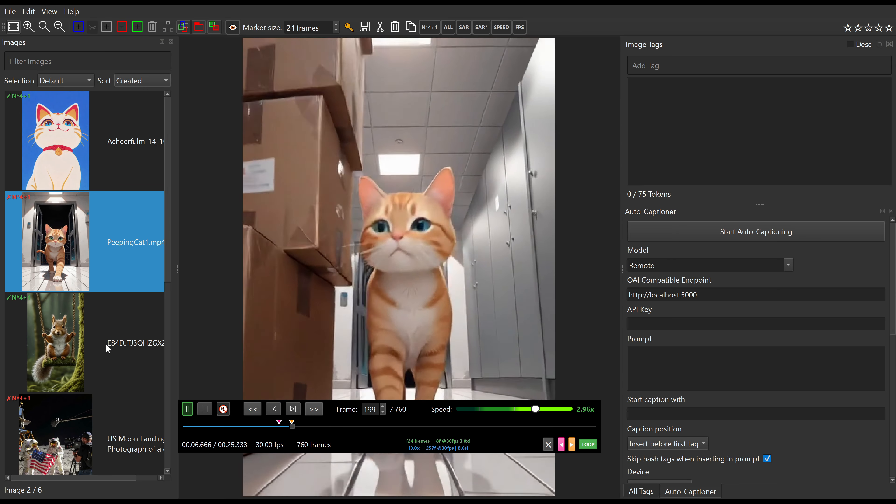
Switch to the squirrel video and on to the US Moon Landing video for playback
{"action": "left_click", "coordinate": [106, 344]}
{"action": "key", "text": "Down"}
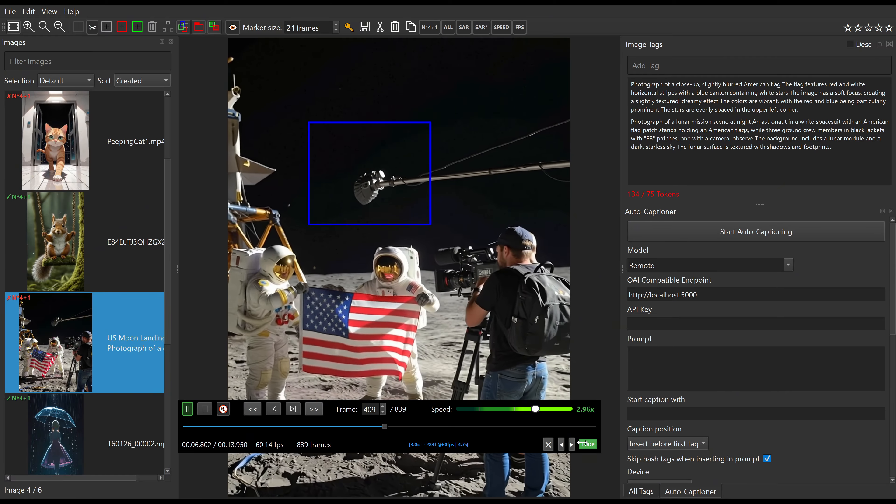
{"action": "left_click", "coordinate": [444, 423]}
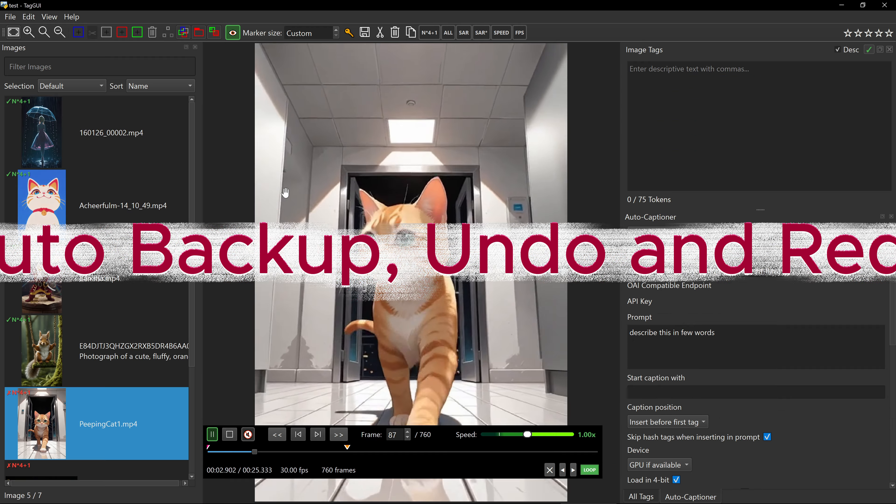
Examine the Restore Backup option for PeepingCat1.mp4 and the Undo and Redo Video Edit commands
{"action": "right_click", "coordinate": [120, 402]}
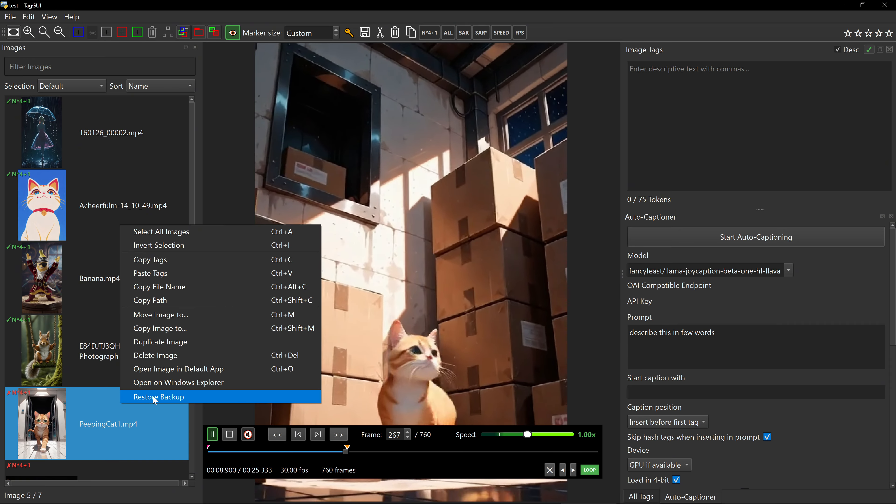
{"action": "left_click", "coordinate": [154, 419]}
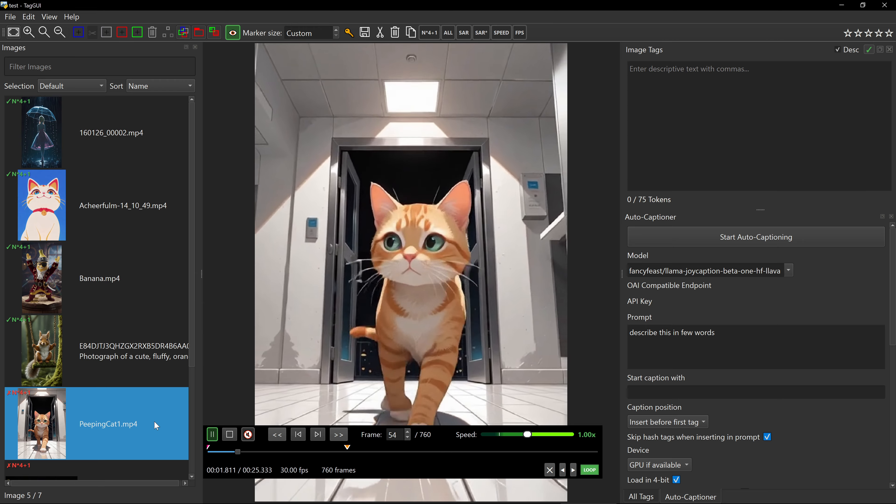
{"action": "left_click", "coordinate": [29, 17]}
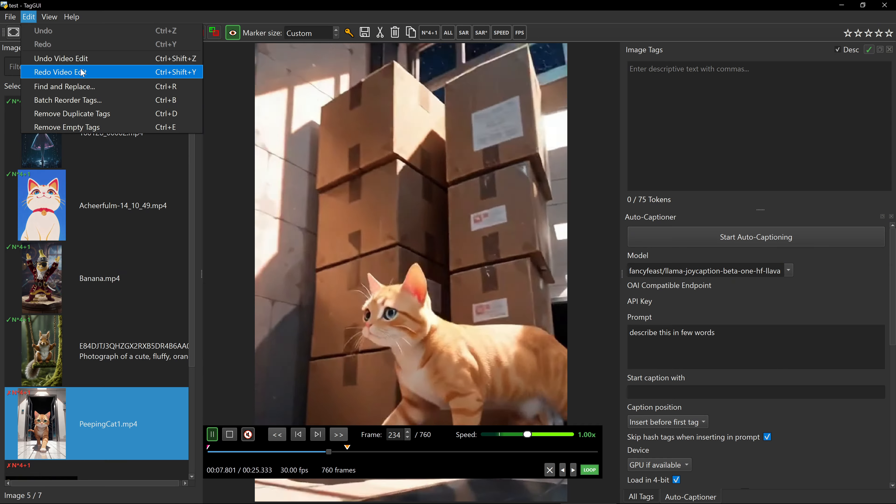
{"action": "left_click", "coordinate": [36, 22]}
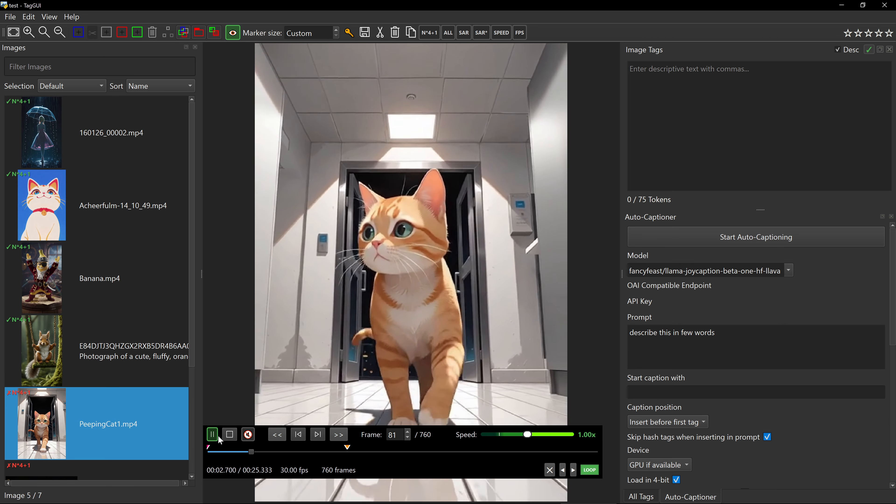
Duplicate PeepingCat1.mp4 and delete the duplicate from the image list
{"action": "right_click", "coordinate": [141, 403]}
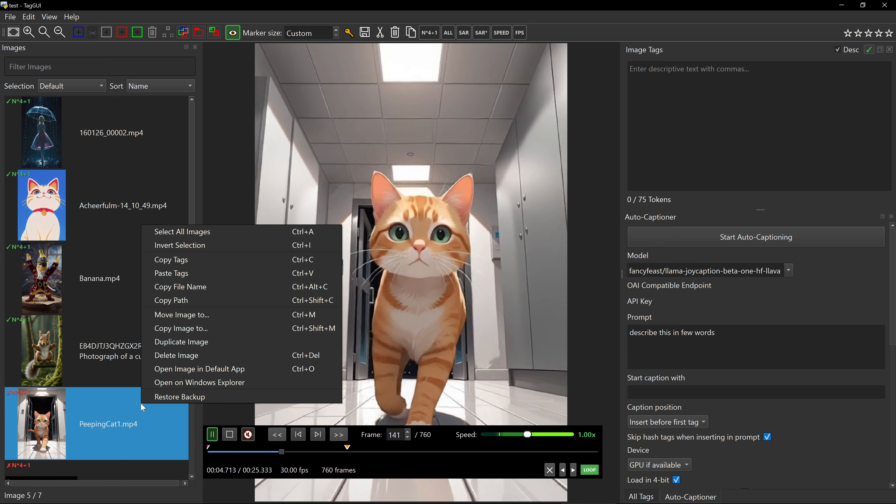
{"action": "left_click", "coordinate": [173, 345]}
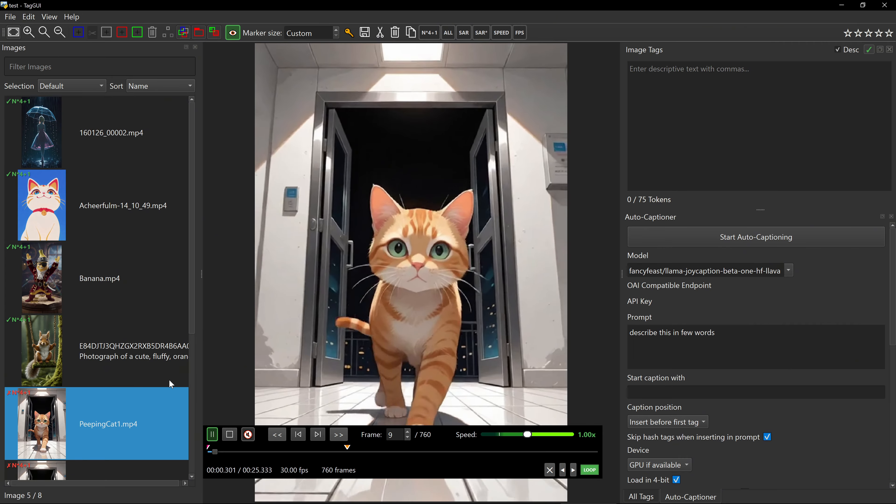
{"action": "left_click", "coordinate": [110, 261]}
{"action": "right_click", "coordinate": [110, 261]}
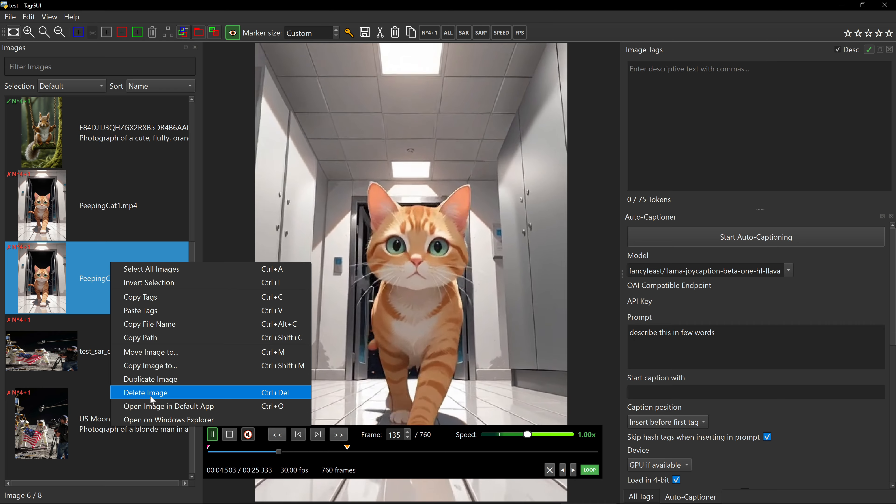
{"action": "left_click", "coordinate": [151, 395]}
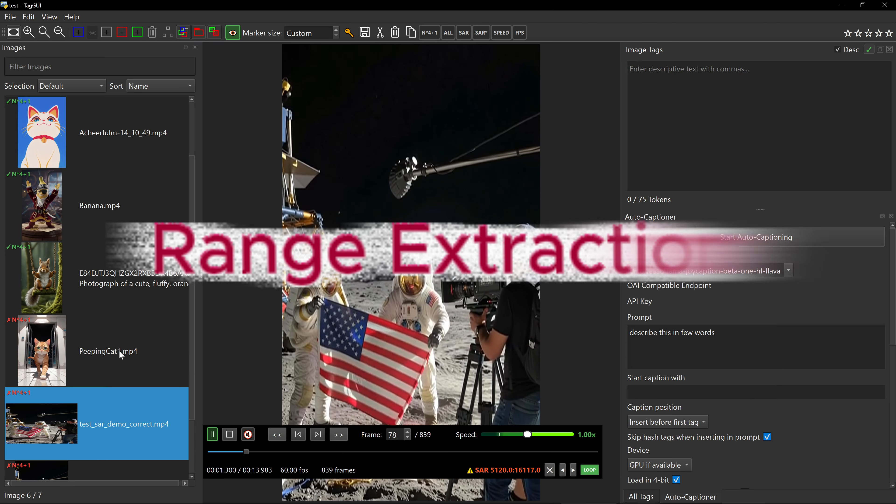
Select PeepingCat1.mp4 and move its loop markers to a 276-frame range covering about frames 290-565
{"action": "left_click", "coordinate": [120, 353]}
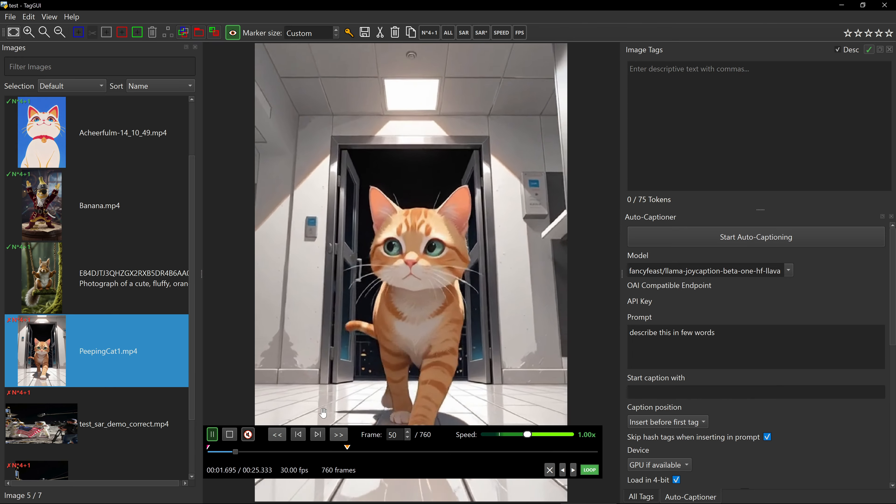
{"action": "left_click_drag", "start_coordinate": [208, 447], "coordinate": [259, 448]}
{"action": "left_click_drag", "start_coordinate": [347, 447], "coordinate": [509, 448]}
{"action": "left_click_drag", "start_coordinate": [259, 447], "coordinate": [376, 453]}
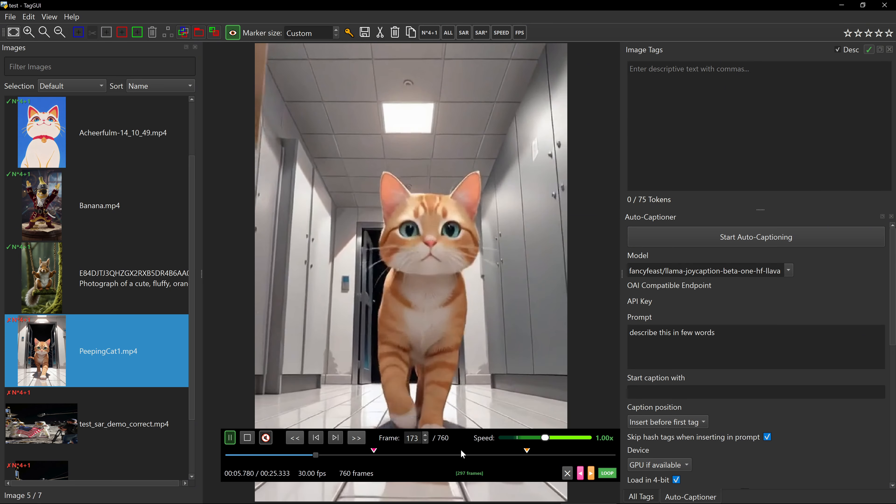
{"action": "left_click_drag", "start_coordinate": [526, 451], "coordinate": [517, 453]}
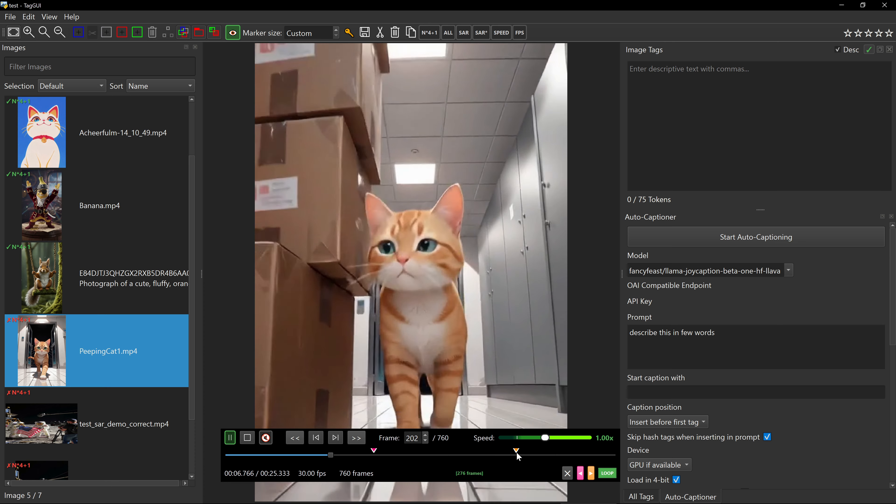
Extract frames 290-565 of PeepingCat1.mp4 with the rough keyframe-based cut, replacing the original file
{"action": "left_click", "coordinate": [349, 32]}
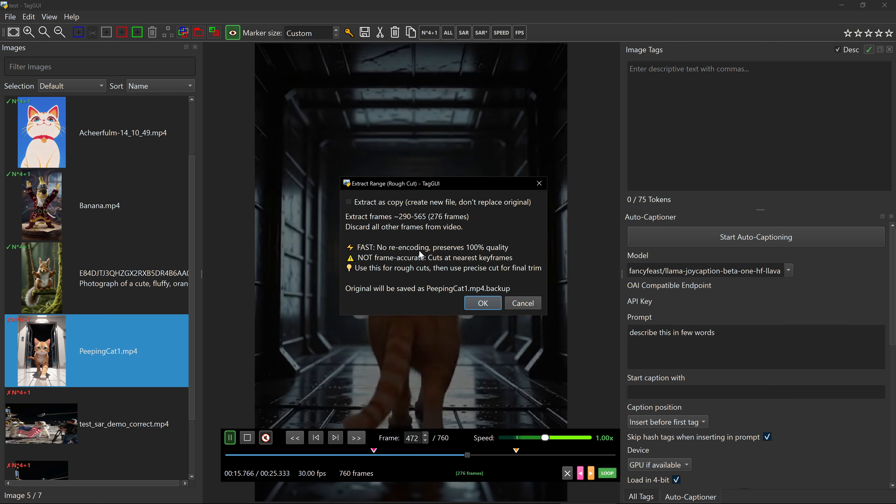
{"action": "left_click", "coordinate": [479, 303]}
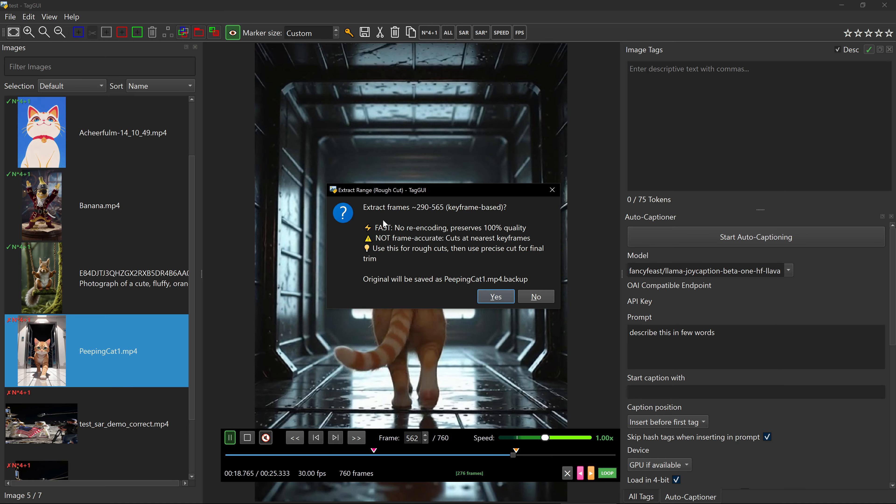
{"action": "left_click", "coordinate": [484, 300]}
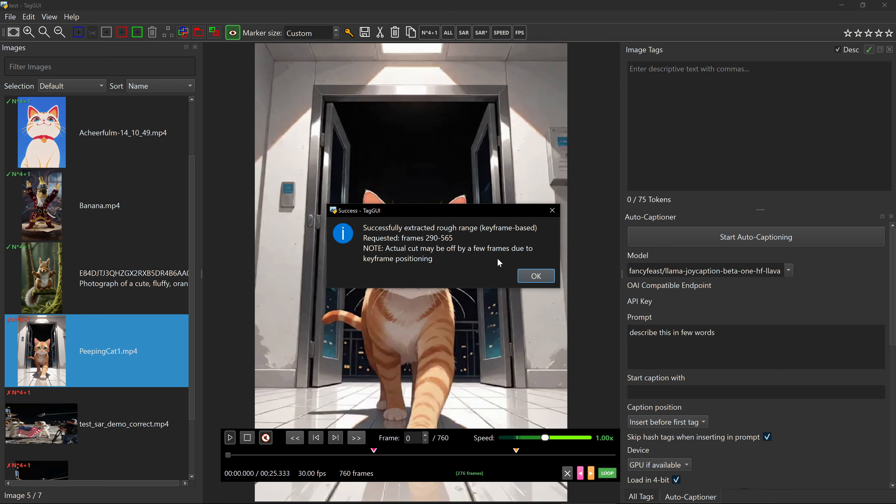
{"action": "left_click", "coordinate": [532, 279]}
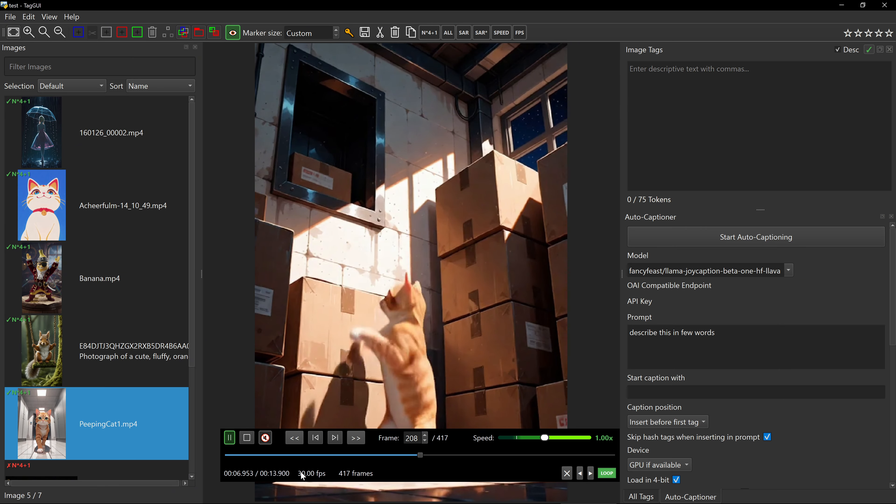
Pause the video around frame 230, set the playback speed to 1.65x and set the preview FPS to 16
{"action": "left_click", "coordinate": [230, 437]}
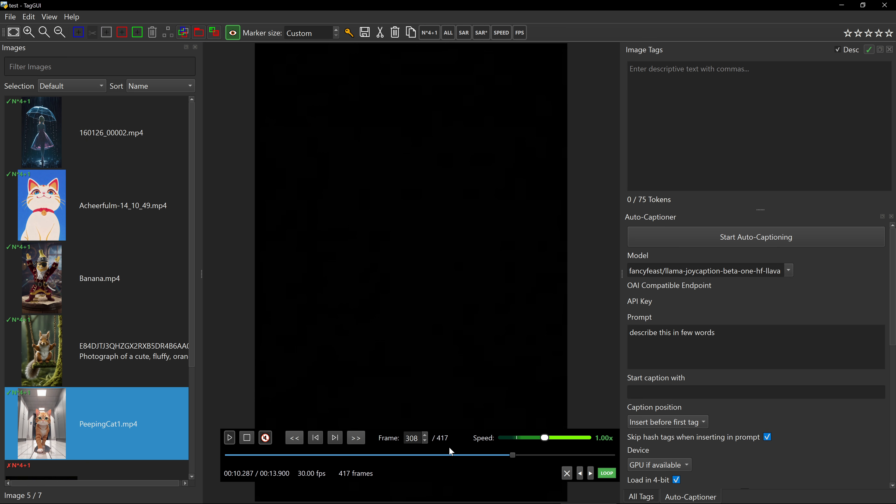
{"action": "left_click", "coordinate": [440, 455]}
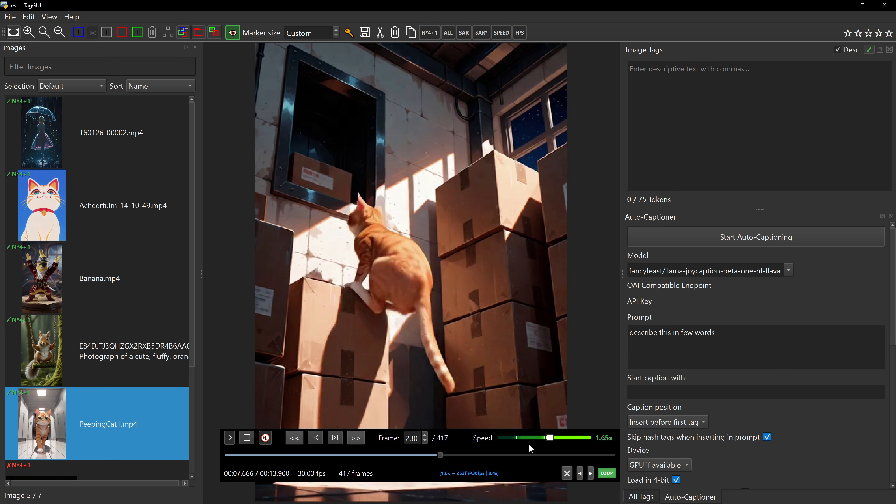
{"action": "left_click", "coordinate": [471, 474]}
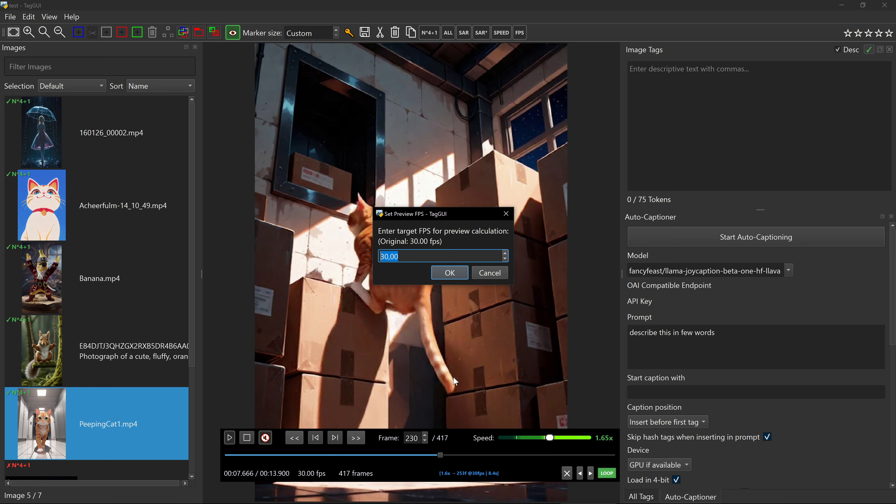
{"action": "type", "text": "16"}
{"action": "left_click", "coordinate": [454, 274]}
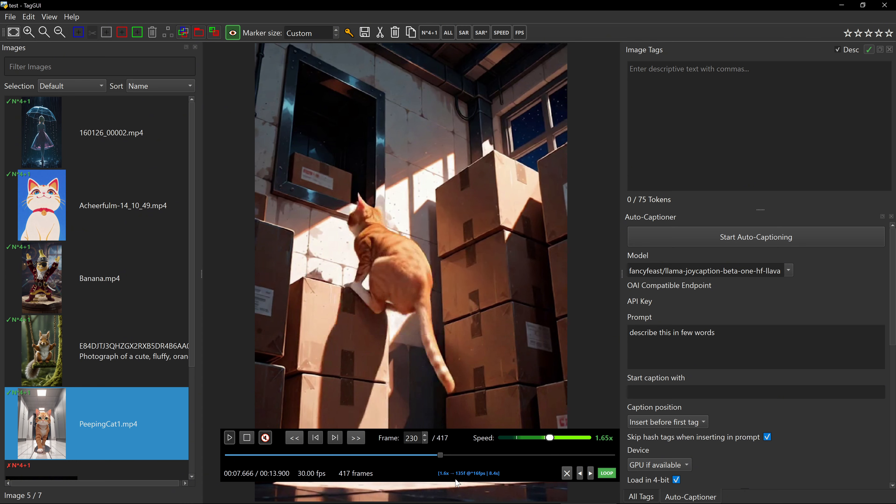
Place loop markers at frames 157 and 338, and widen the range on both ends to 275 frames
{"action": "left_click", "coordinate": [372, 455]}
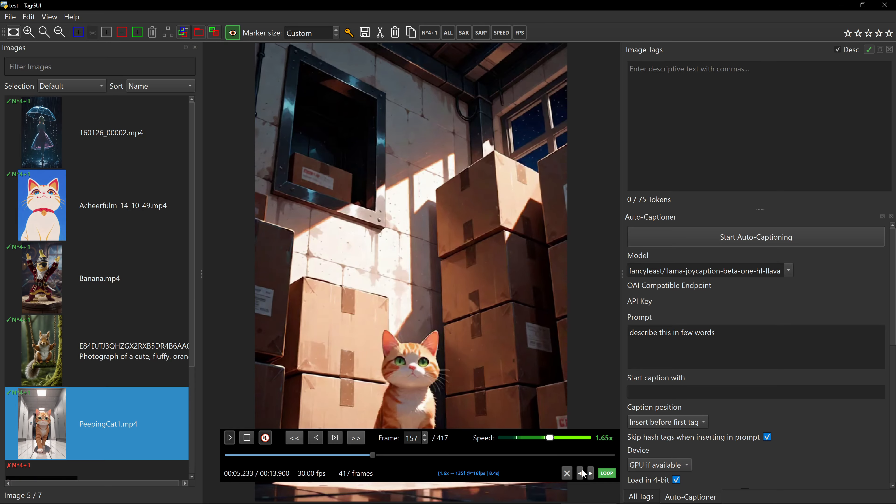
{"action": "left_click", "coordinate": [541, 456]}
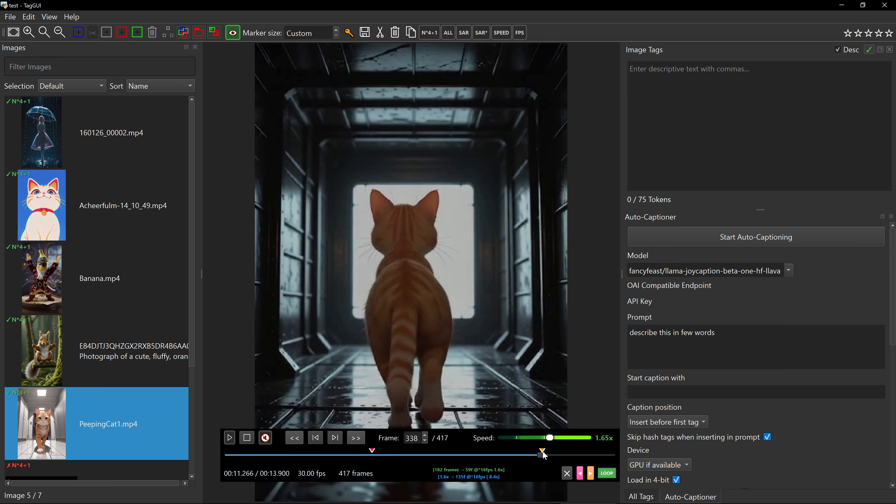
{"action": "left_click_drag", "start_coordinate": [543, 451], "coordinate": [577, 450]}
{"action": "left_click_drag", "start_coordinate": [373, 452], "coordinate": [319, 451]}
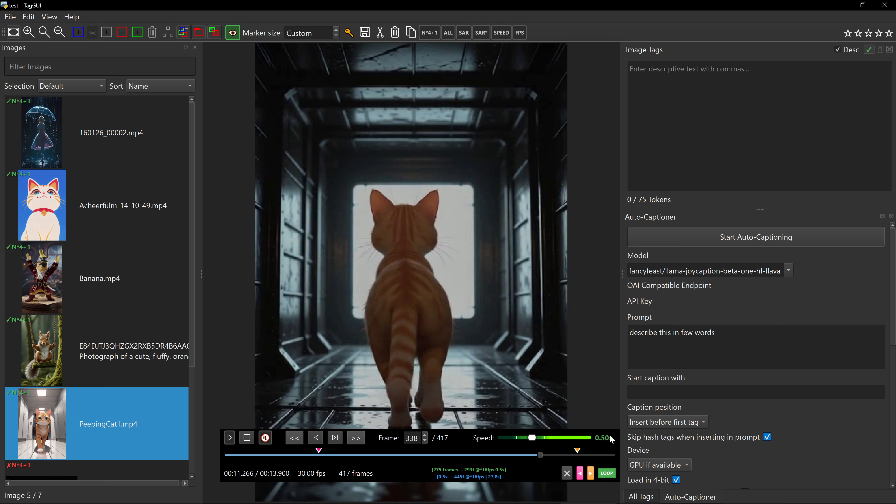
Set the playback speed to 1.75x, shorten the loop range to 265 frames and play the video from about frame 151
{"action": "left_click_drag", "start_coordinate": [545, 439], "coordinate": [569, 451]}
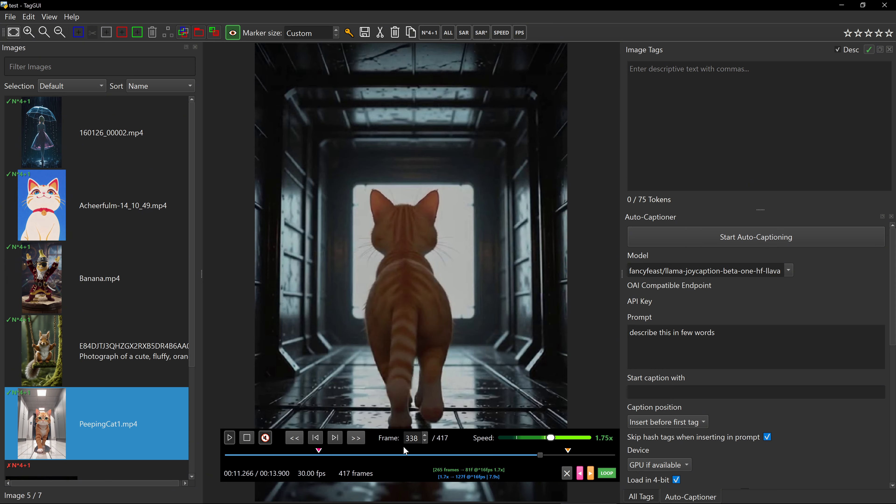
{"action": "left_click", "coordinate": [367, 455]}
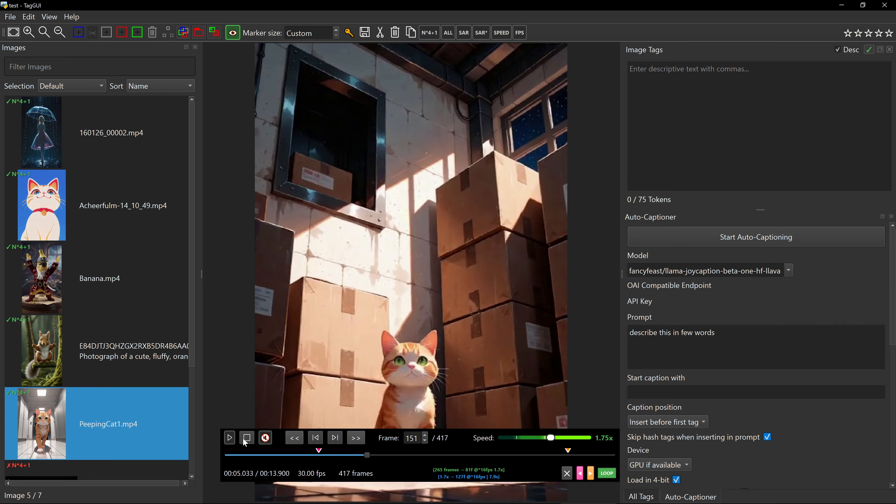
{"action": "left_click", "coordinate": [229, 438]}
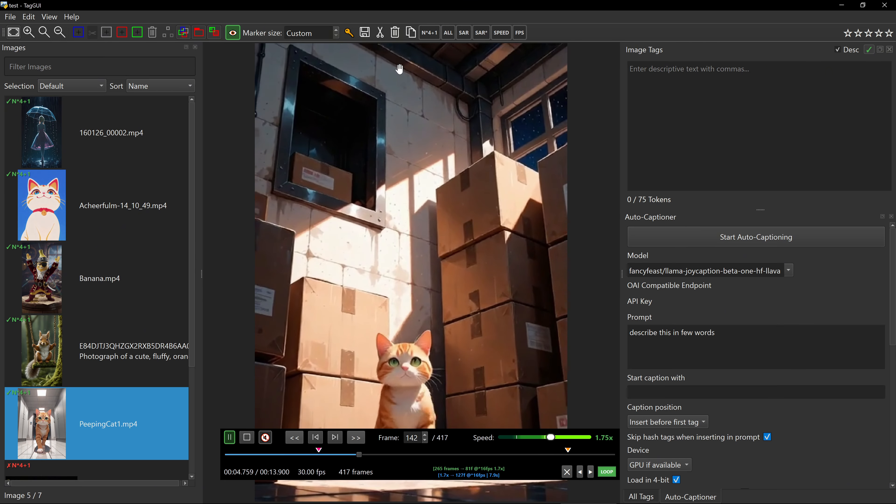
Extract frames 101-365 with the precise cut, applying 1.75x speed and 16 FPS with Reverse video left off
{"action": "left_click", "coordinate": [369, 35]}
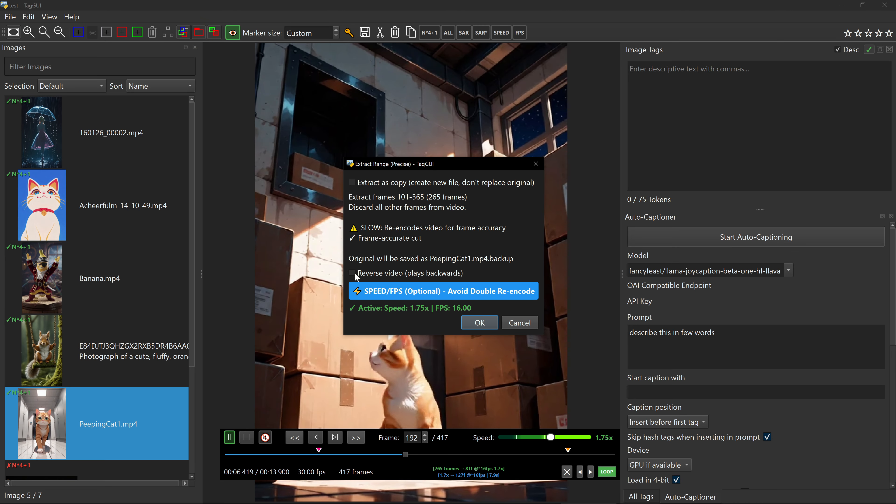
{"action": "left_click", "coordinate": [371, 276]}
{"action": "left_click", "coordinate": [371, 276]}
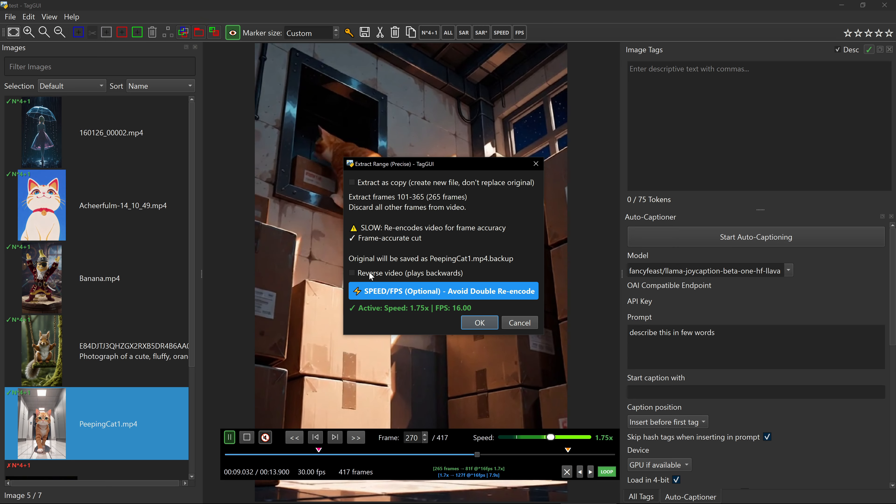
{"action": "left_click", "coordinate": [394, 297]}
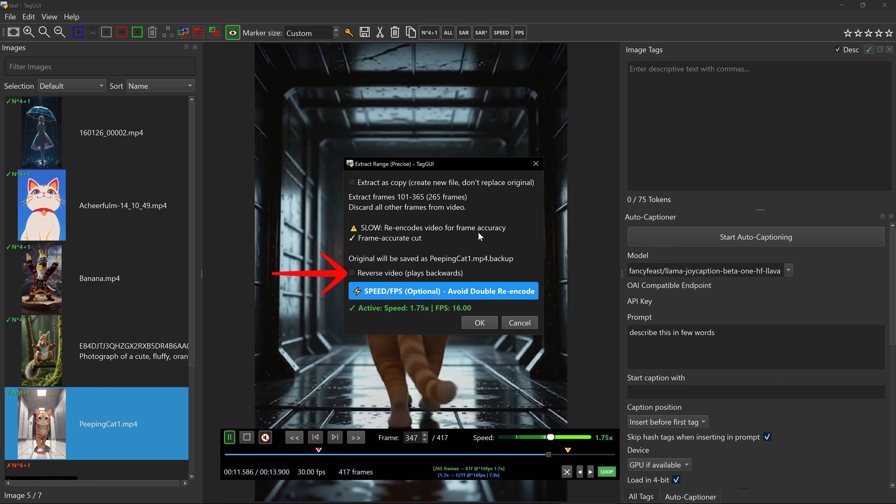
{"action": "left_click", "coordinate": [479, 322]}
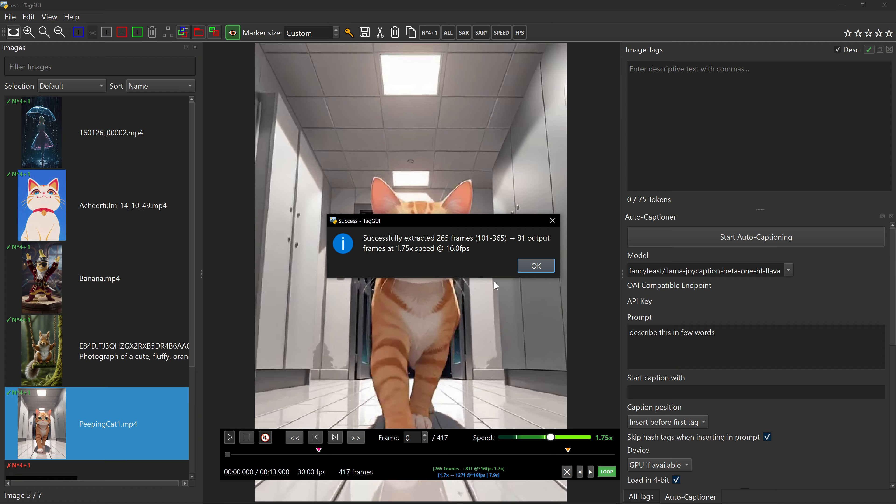
{"action": "left_click", "coordinate": [528, 266]}
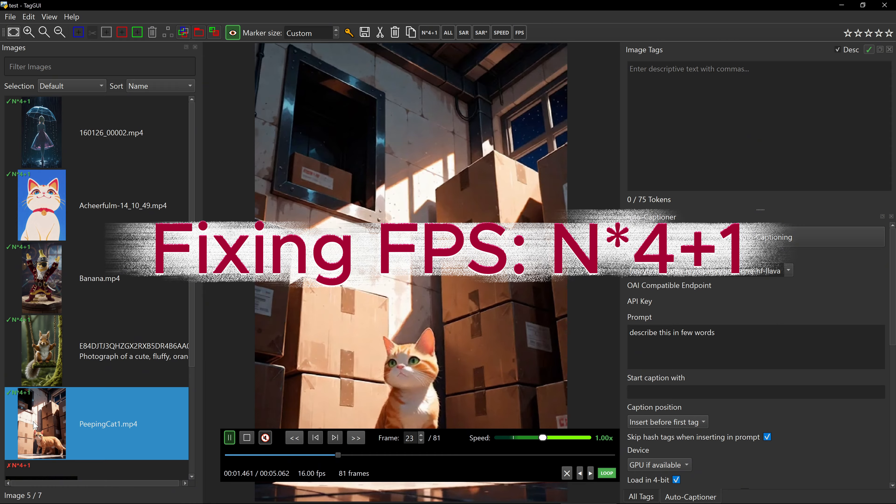
Restore PeepingCat1.mp4 from its backup file
{"action": "scroll", "coordinate": [65, 410], "scroll_direction": "down", "scroll_amount": 3}
{"action": "scroll", "coordinate": [30, 342], "scroll_direction": "up", "scroll_amount": 3}
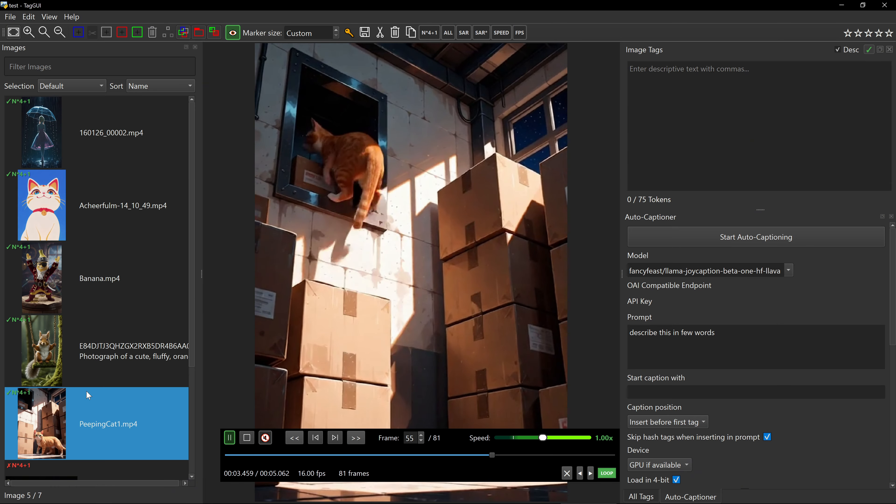
{"action": "right_click", "coordinate": [95, 409]}
{"action": "left_click", "coordinate": [102, 403]}
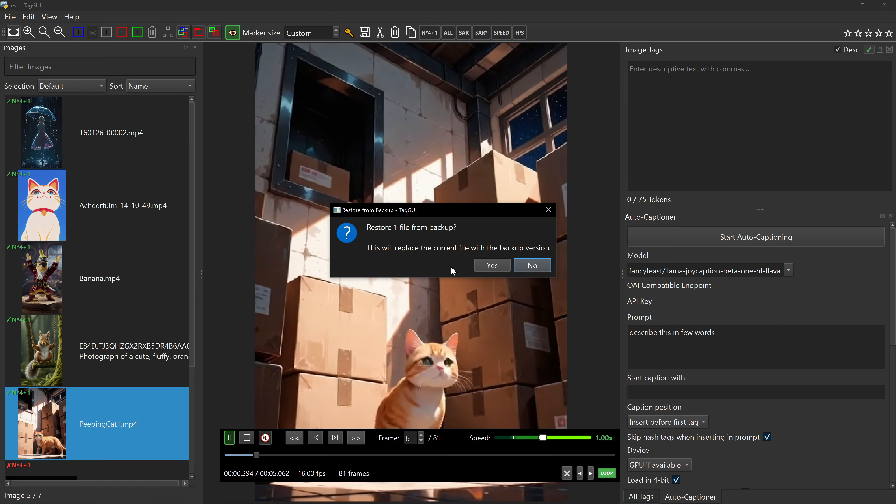
{"action": "left_click", "coordinate": [492, 266]}
{"action": "left_click", "coordinate": [484, 260]}
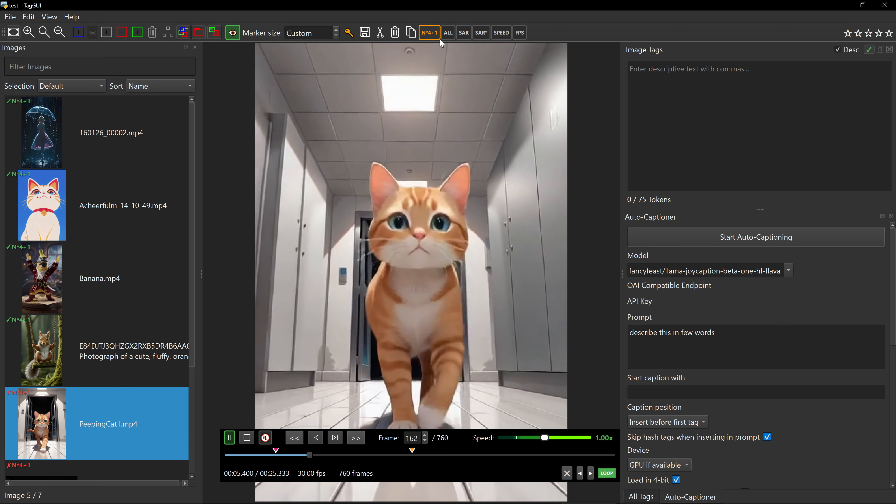
Fix the frame count of PeepingCat1.mp4 to the N*4+1 pattern using the Auto (use last frame) method
{"action": "left_click", "coordinate": [428, 32]}
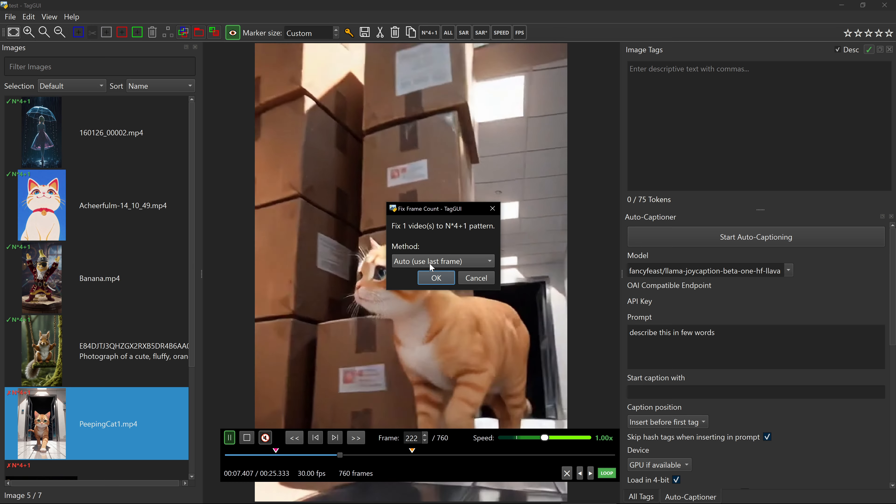
{"action": "left_click", "coordinate": [431, 263]}
{"action": "left_click", "coordinate": [434, 244]}
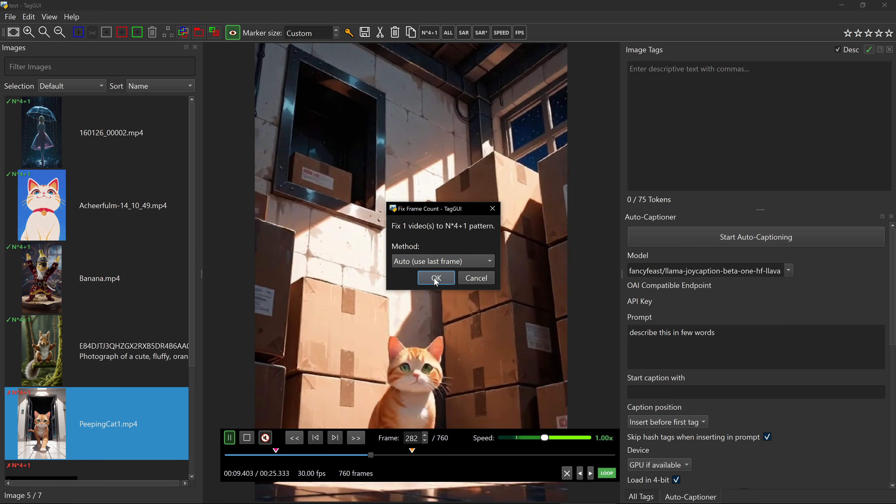
{"action": "left_click", "coordinate": [436, 278]}
{"action": "left_click", "coordinate": [460, 272]}
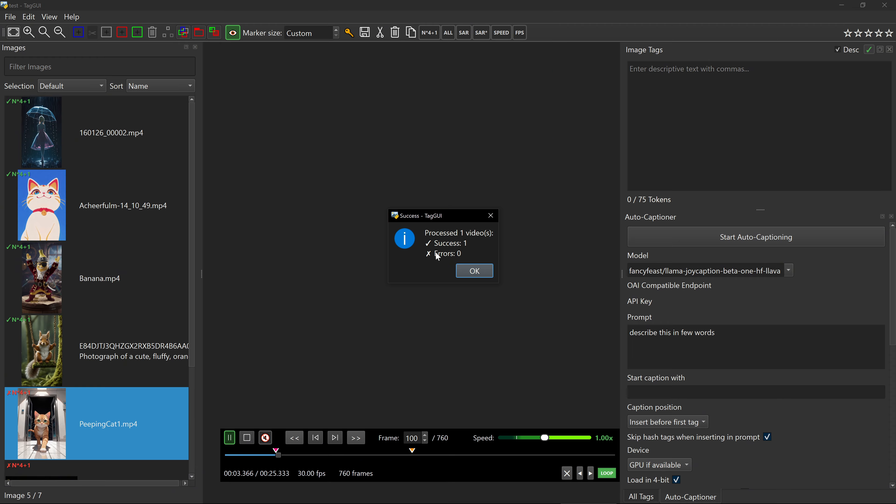
{"action": "left_click", "coordinate": [472, 272]}
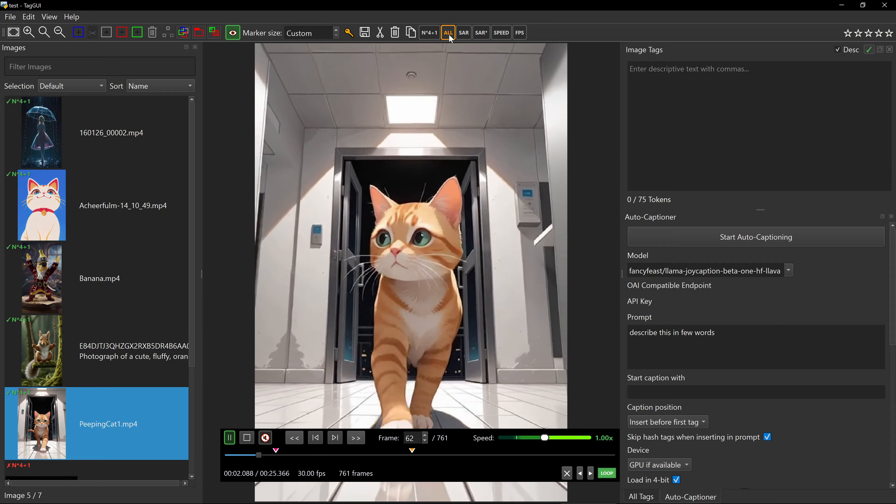
Try to fix all videos in the folder to the N*4+1 pattern with Auto (use last frame), declining the final confirmation
{"action": "left_click", "coordinate": [447, 32]}
{"action": "left_click", "coordinate": [404, 262]}
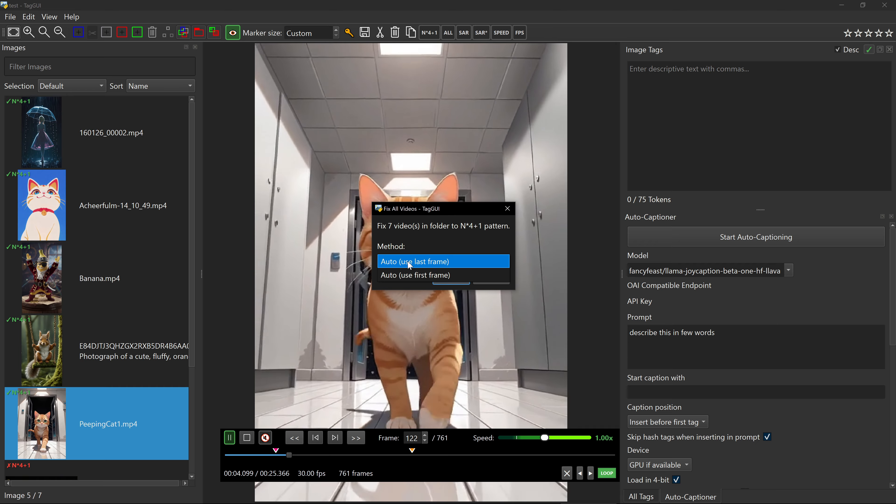
{"action": "left_click", "coordinate": [409, 262]}
{"action": "left_click", "coordinate": [447, 279]}
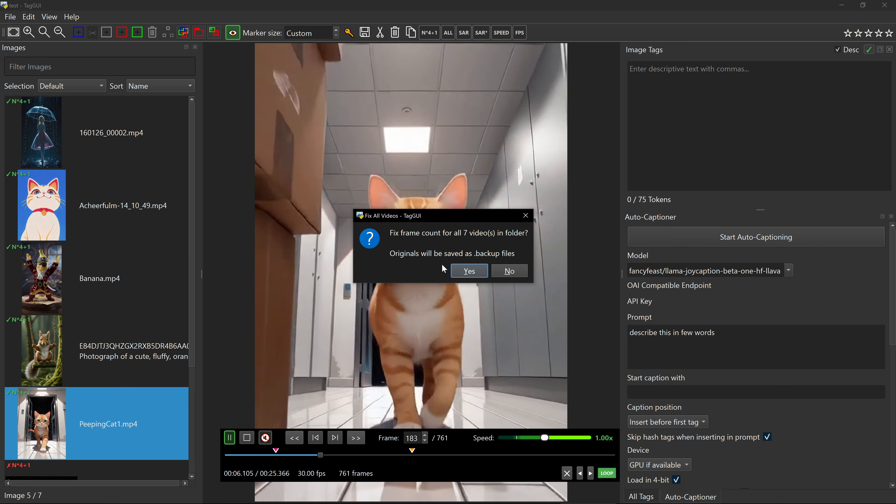
{"action": "left_click", "coordinate": [509, 271]}
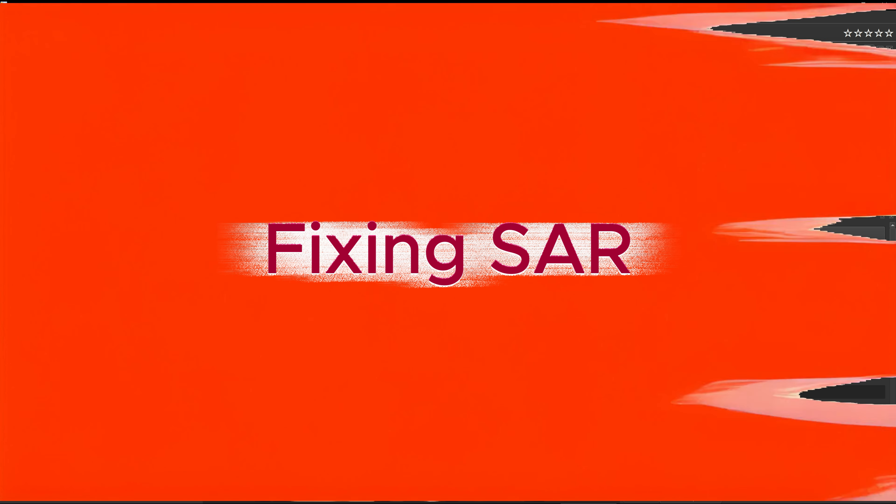
Select test_sar_demo_correct.mp4 and correct its non-square pixels with the SAR fix for all videos in the folder
{"action": "scroll", "coordinate": [115, 414], "scroll_direction": "down", "scroll_amount": 3}
{"action": "key", "text": "Down"}
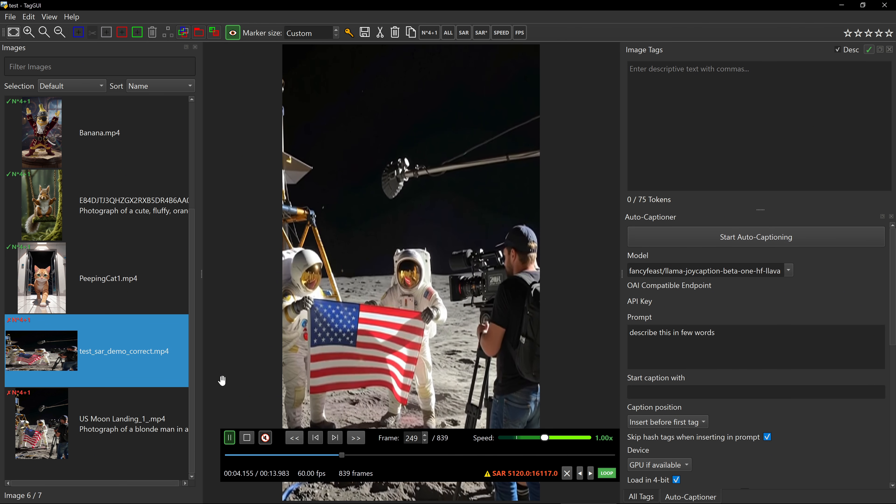
{"action": "left_click", "coordinate": [469, 38]}
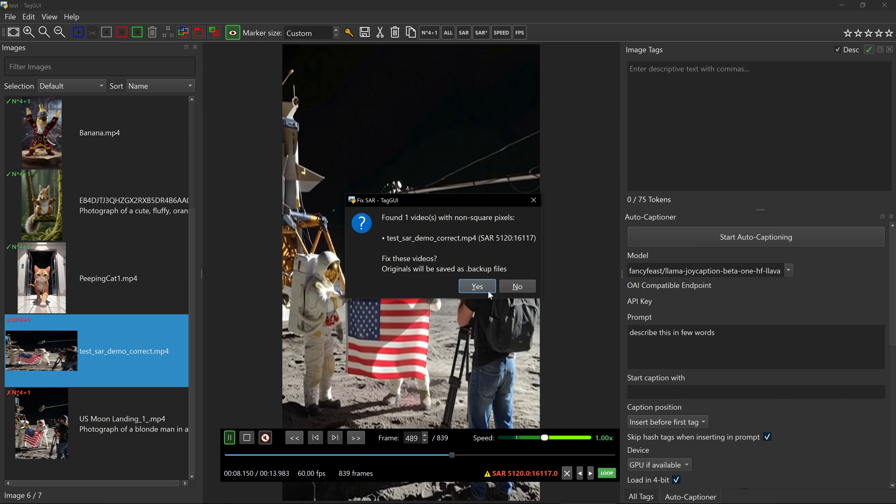
{"action": "left_click", "coordinate": [474, 286]}
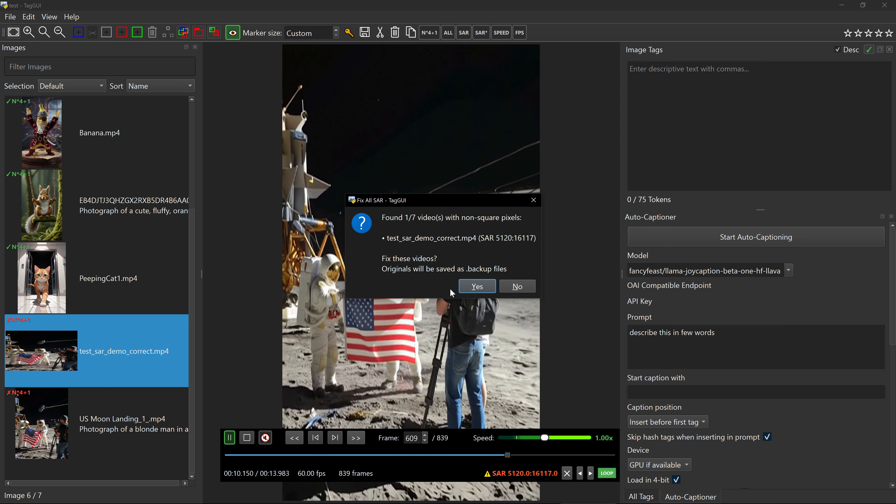
{"action": "left_click", "coordinate": [471, 287]}
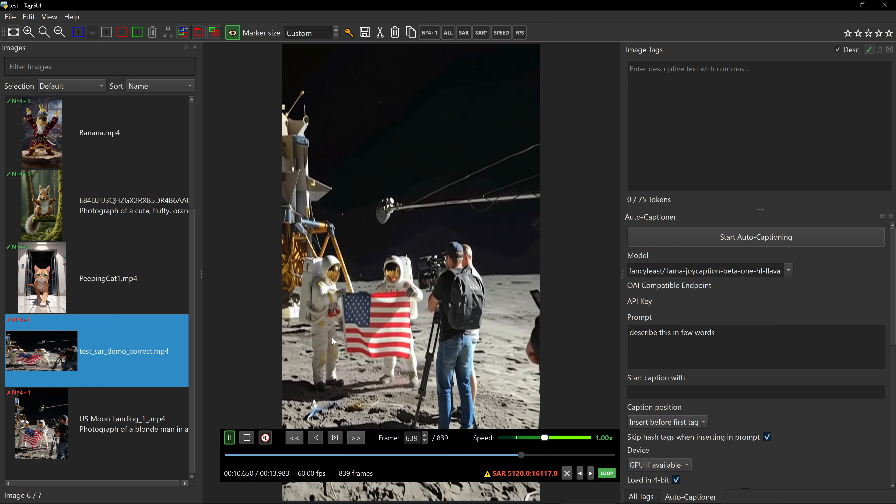
{"action": "left_click", "coordinate": [458, 270]}
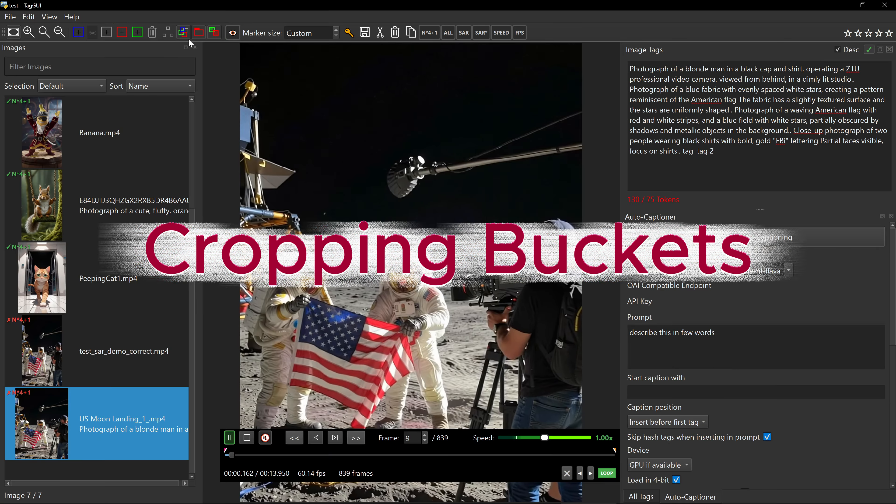
Crop US Moon Landing_1_.mp4 permanently to a square of about 485x485 around the two astronauts and their flag
{"action": "left_click", "coordinate": [92, 33]}
{"action": "left_click_drag", "start_coordinate": [269, 198], "coordinate": [493, 420]}
{"action": "left_click_drag", "start_coordinate": [397, 315], "coordinate": [381, 333]}
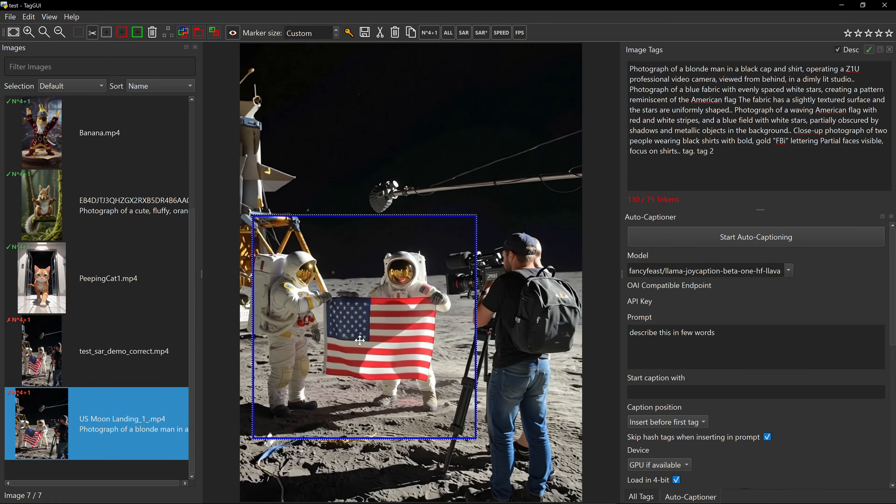
{"action": "left_click", "coordinate": [93, 33]}
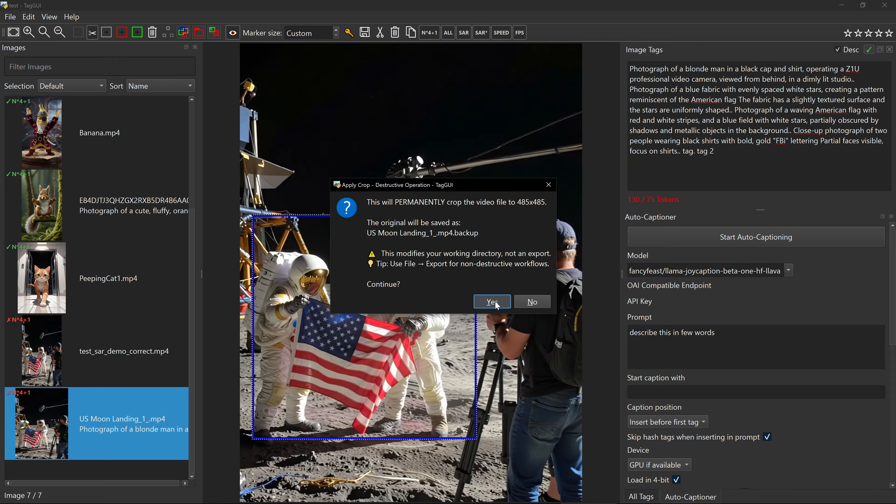
{"action": "left_click", "coordinate": [494, 301]}
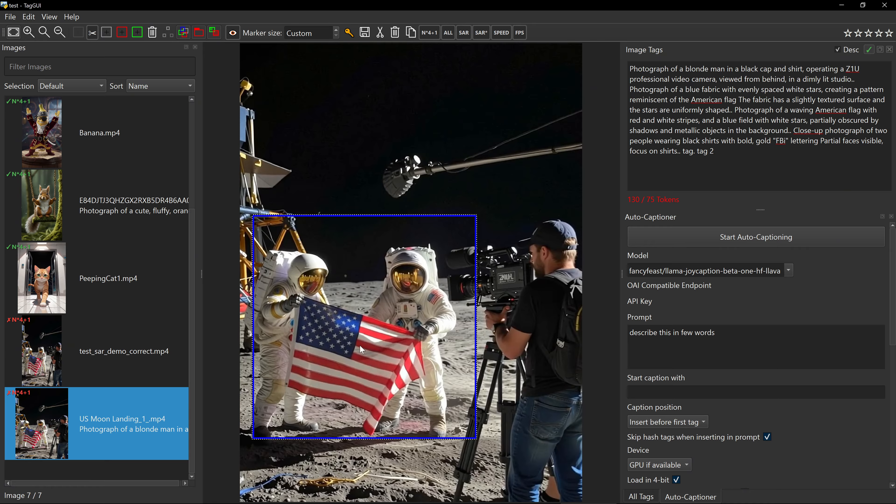
{"action": "left_click", "coordinate": [528, 274]}
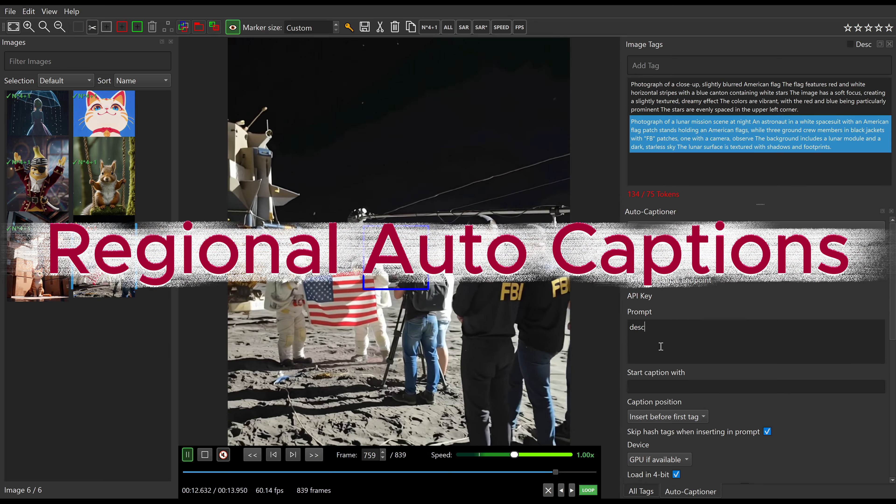
Set the auto-captioning prompt to "describe this in details" and delete both existing captions of the moon landing video
{"action": "type", "text": "ribe this"}
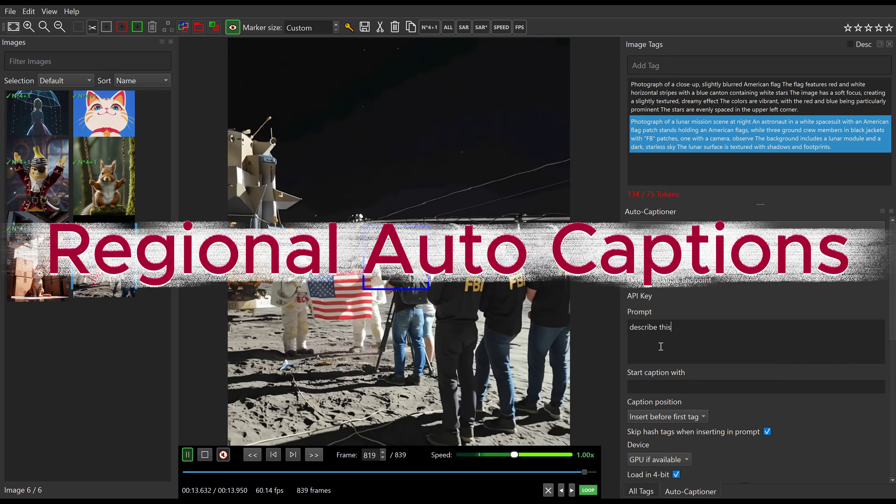
{"action": "type", "text": " in details"}
{"action": "left_click", "coordinate": [708, 86]}
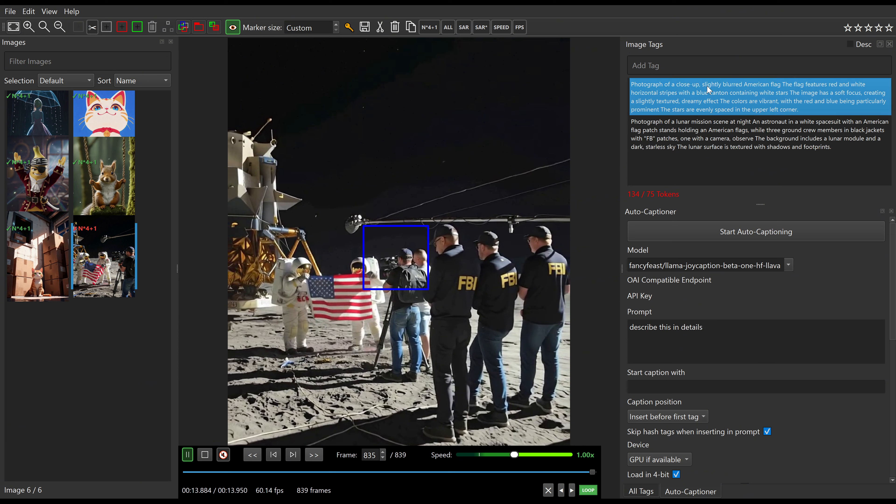
{"action": "key", "text": "Delete"}
{"action": "key", "text": "Delete"}
Turn on the descriptive text view and auto-caption the crop region over the FBI shirts
{"action": "left_click", "coordinate": [863, 46]}
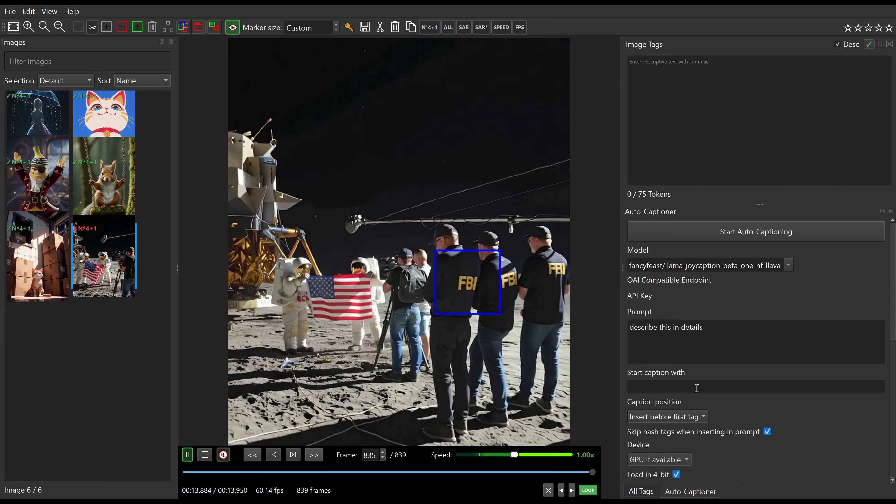
{"action": "left_click", "coordinate": [752, 236]}
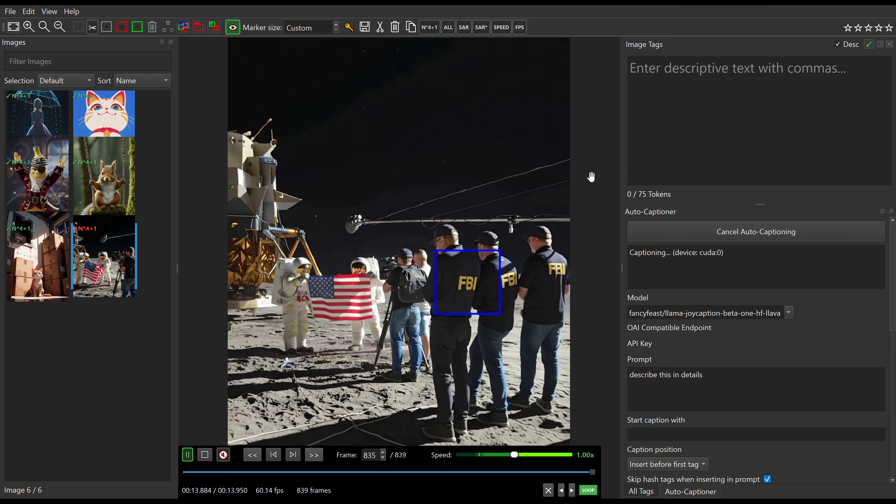
{"action": "scroll", "coordinate": [728, 104], "scroll_direction": "down", "scroll_amount": 5}
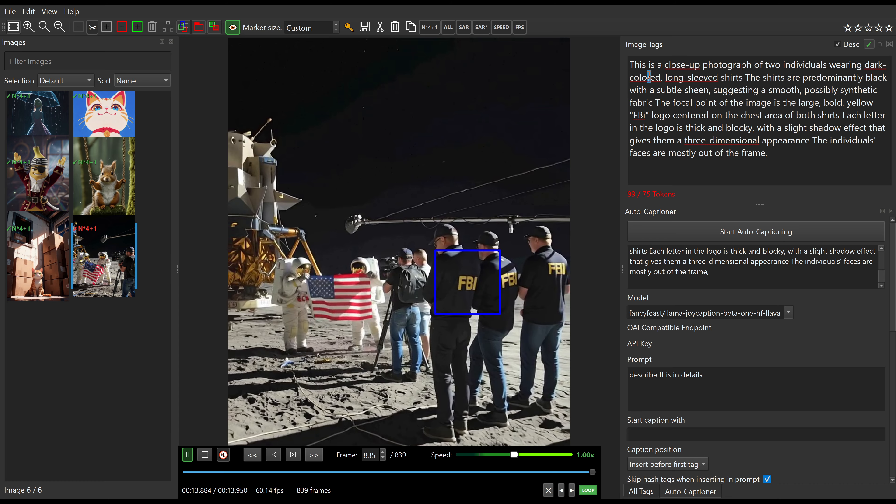
Return to the tag list view and replace the long caption with one auto-generated from the prompt "describe this in few words"
{"action": "left_click_drag", "start_coordinate": [661, 90], "coordinate": [756, 174]}
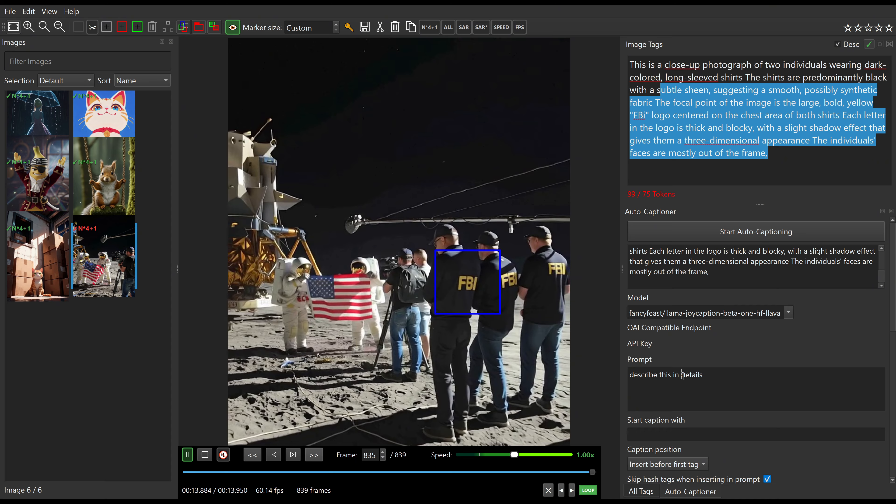
{"action": "left_click", "coordinate": [838, 44]}
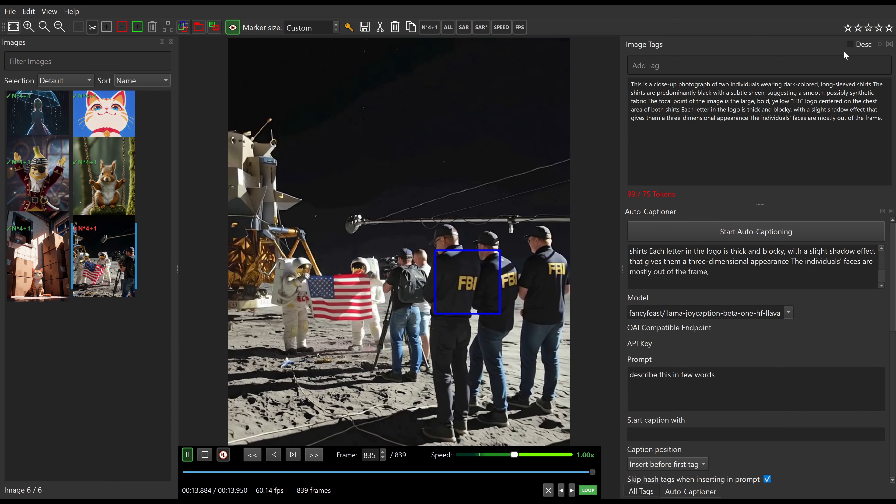
{"action": "left_click", "coordinate": [757, 230]}
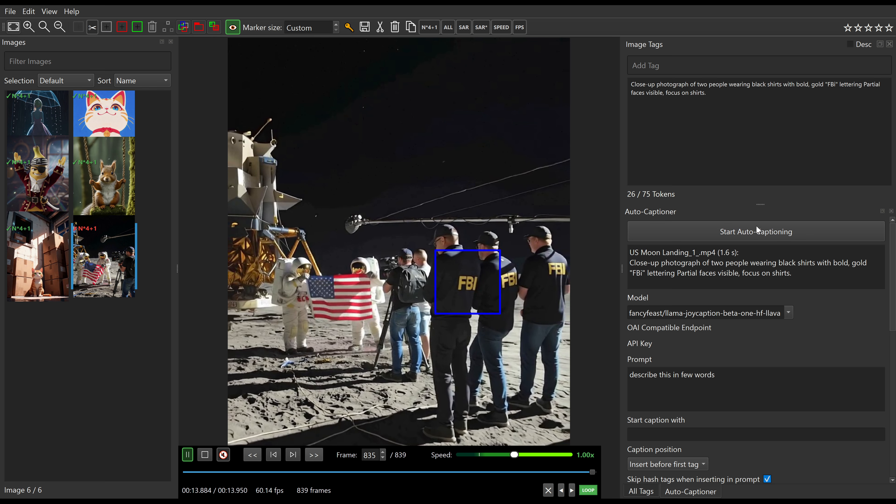
Enlarge the tag text and auto-caption the American flag with the crop region moved over it
{"action": "left_click", "coordinate": [751, 88]}
{"action": "scroll", "coordinate": [782, 116], "scroll_direction": "up", "scroll_amount": 5}
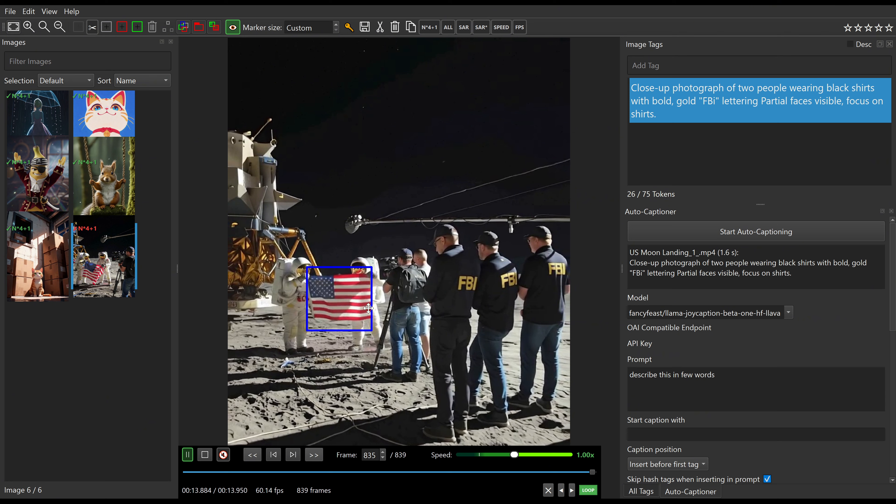
{"action": "left_click", "coordinate": [706, 238]}
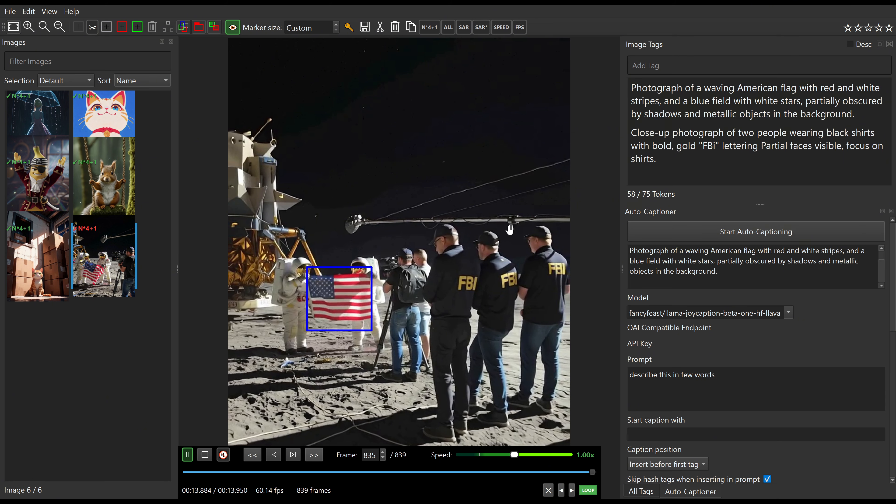
Seek the video to frame 267 and shrink the crop region onto the flag's blue star field
{"action": "scroll", "coordinate": [672, 359], "scroll_direction": "down", "scroll_amount": 5}
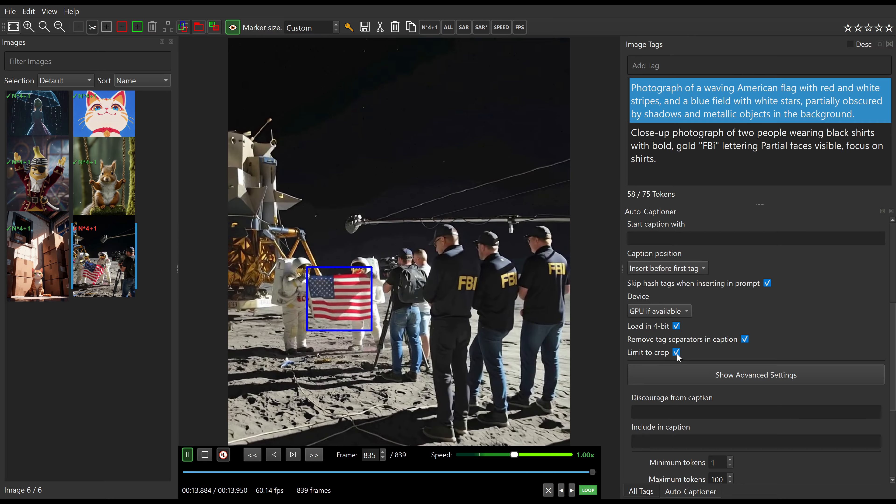
{"action": "scroll", "coordinate": [675, 353], "scroll_direction": "down", "scroll_amount": 2}
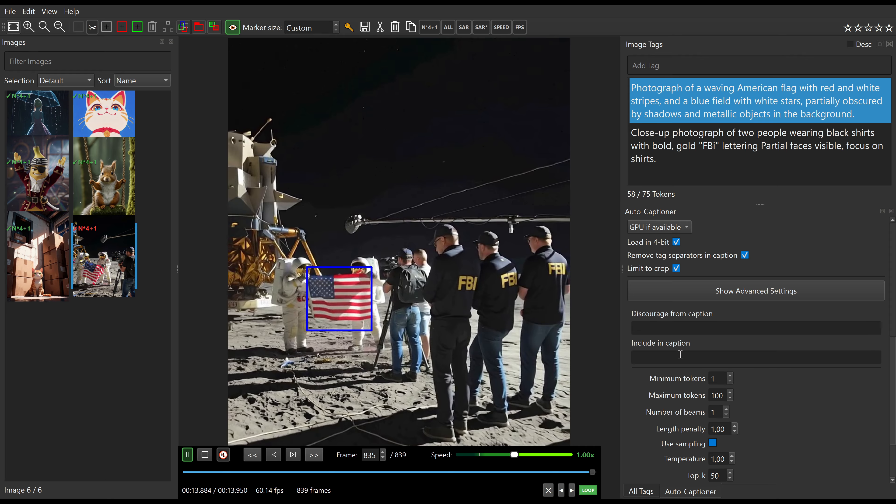
{"action": "scroll", "coordinate": [675, 353], "scroll_direction": "up", "scroll_amount": 7}
{"action": "left_click_drag", "start_coordinate": [292, 473], "coordinate": [316, 472]}
{"action": "left_click_drag", "start_coordinate": [335, 356], "coordinate": [317, 340]}
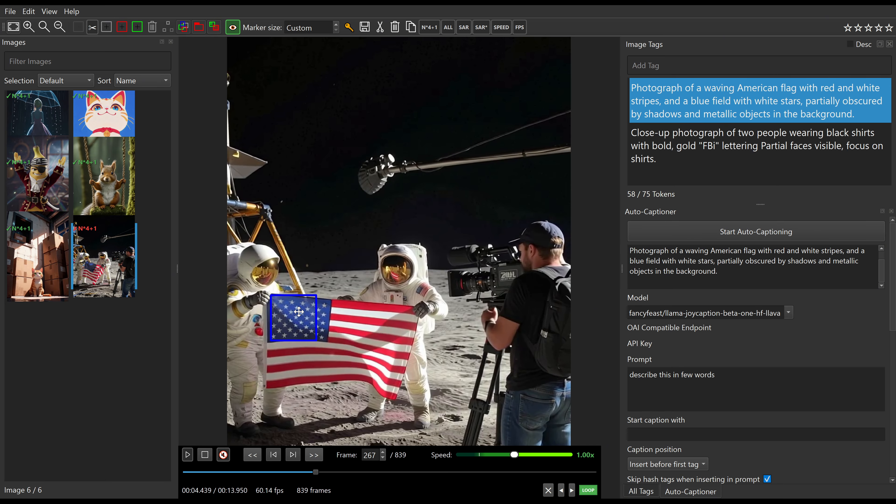